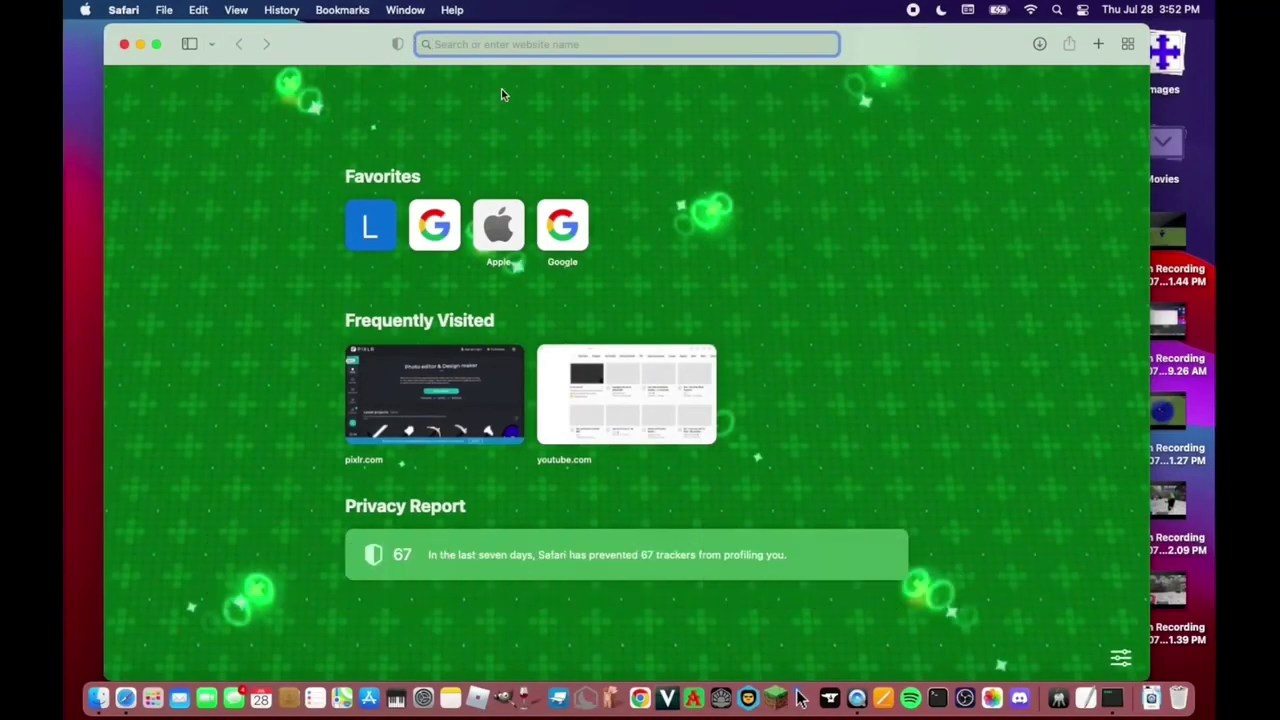
- Search the web in Safari for 'curseforge download' and scroll the results
{"action": "right_click", "coordinate": [526, 44]}
{"action": "left_click", "coordinate": [496, 44]}
{"action": "type", "text": "curseforge download"}
{"action": "key", "text": "Return"}
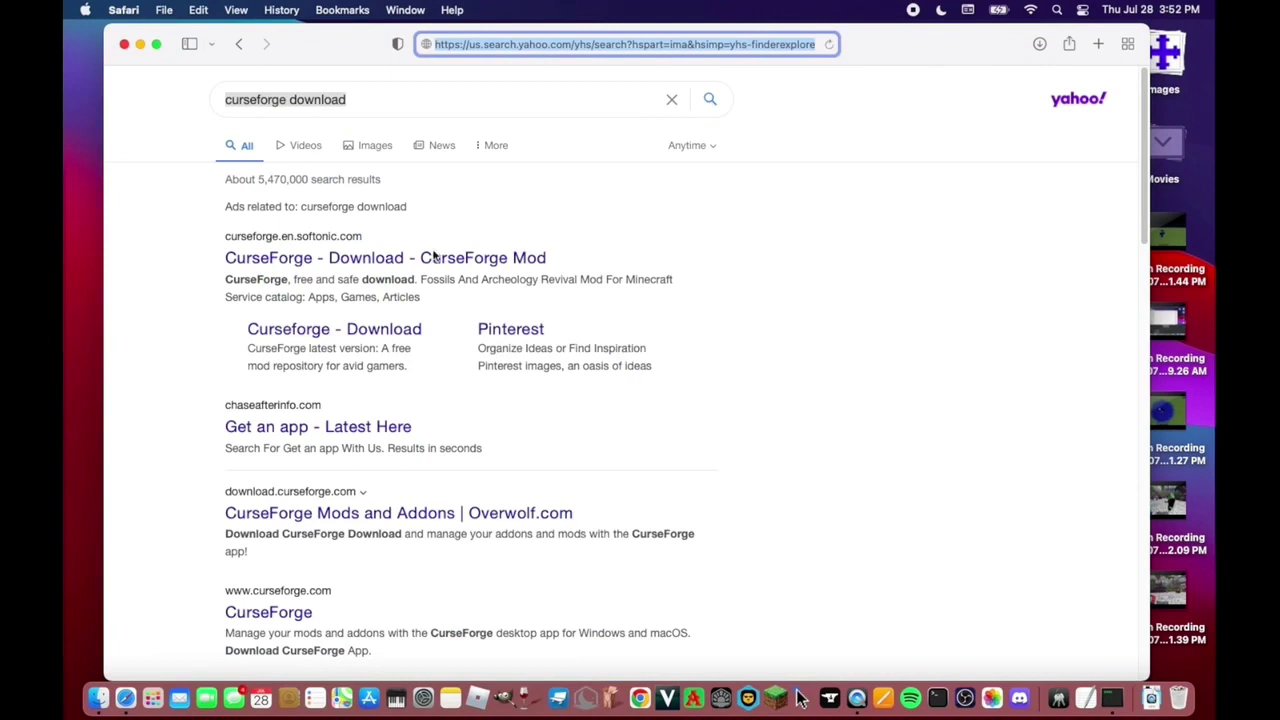
{"action": "scroll", "coordinate": [331, 434], "scroll_direction": "down", "scroll_amount": 1}
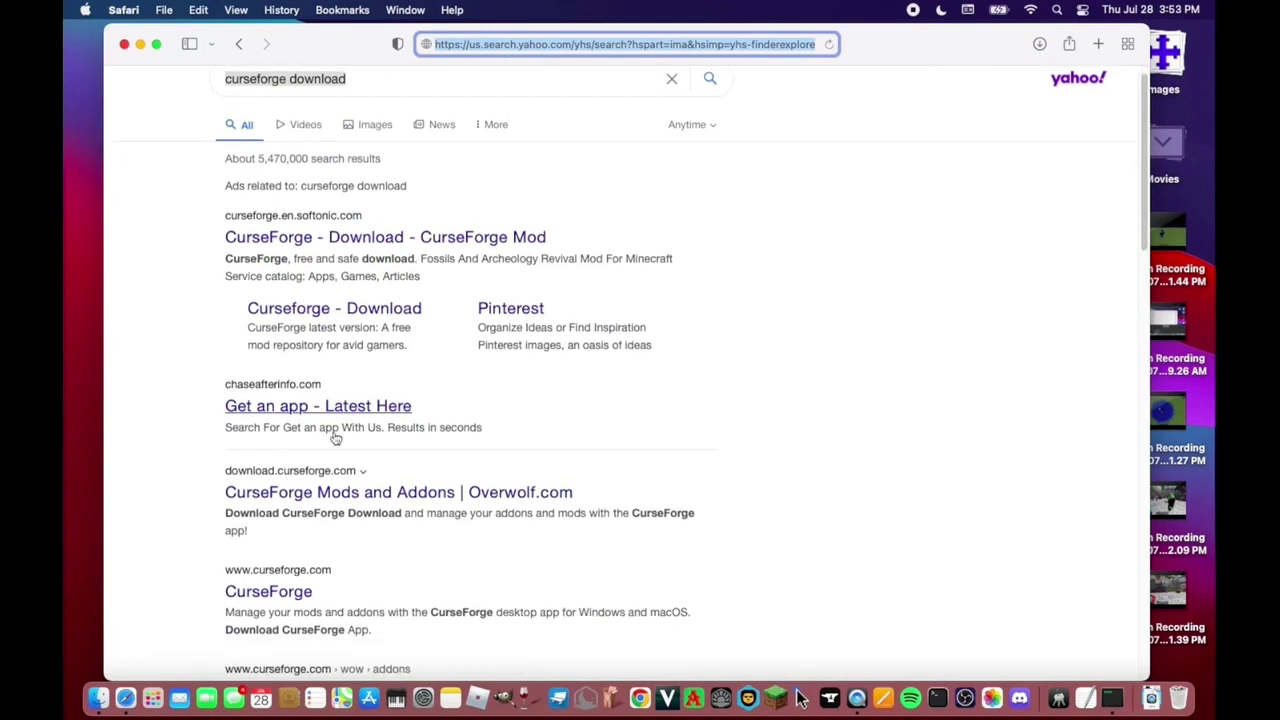
{"action": "left_click", "coordinate": [291, 594]}
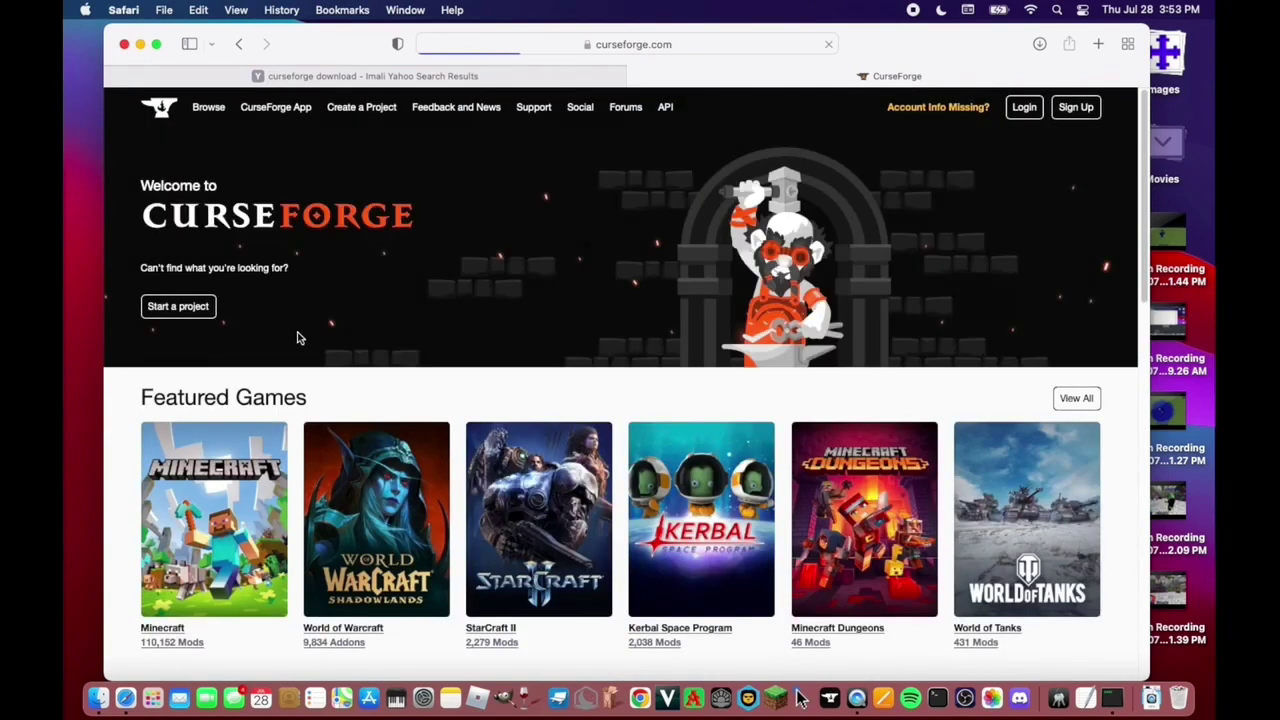
{"action": "scroll", "coordinate": [610, 537], "scroll_direction": "down", "scroll_amount": 5}
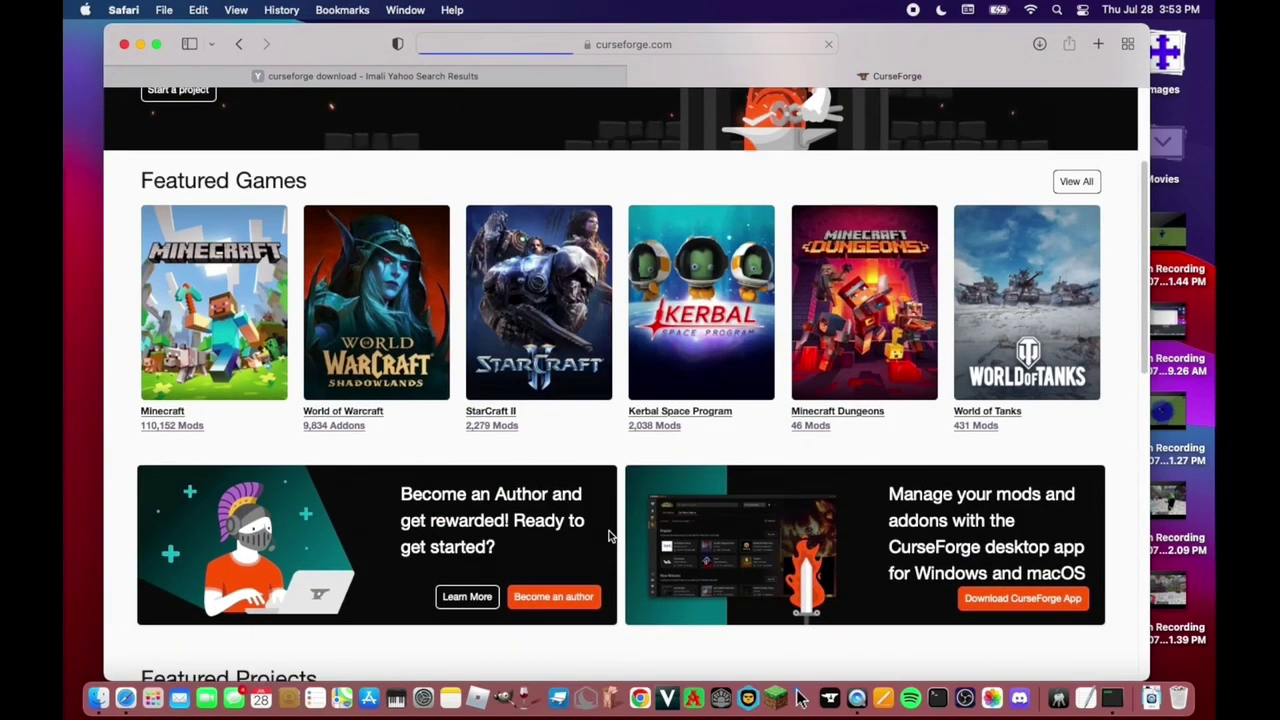
{"action": "scroll", "coordinate": [573, 524], "scroll_direction": "up", "scroll_amount": 1}
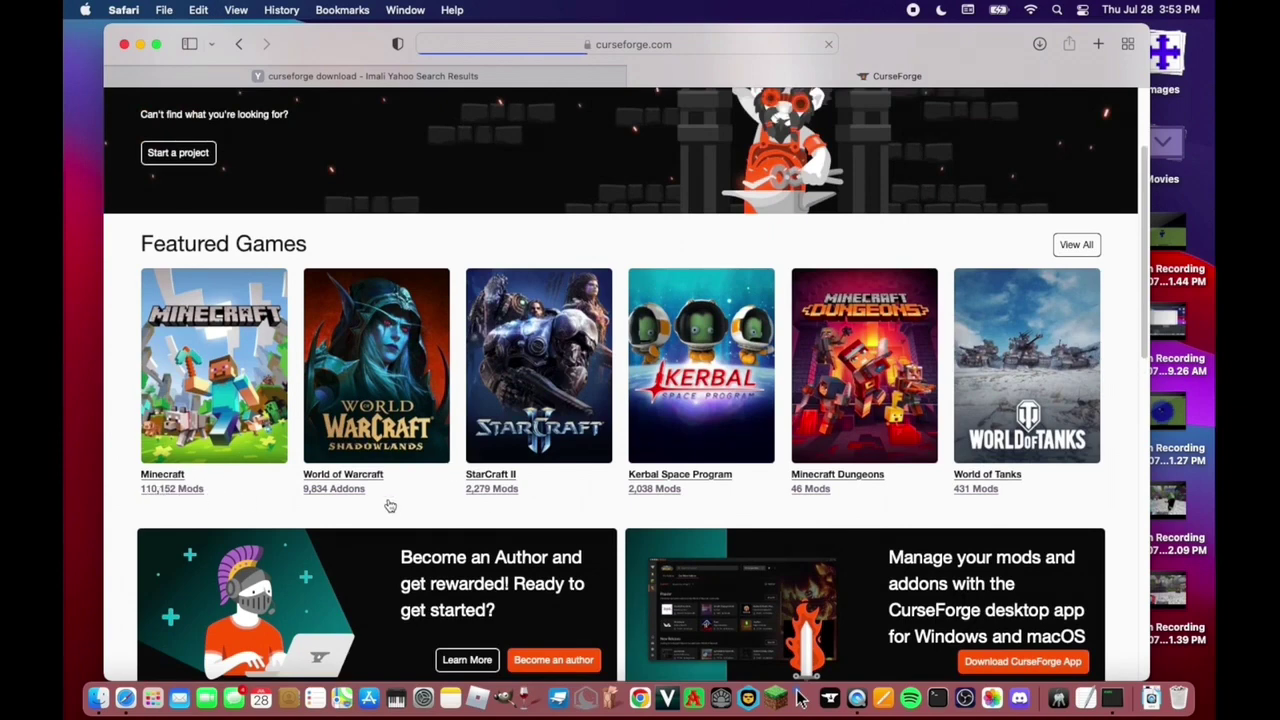
{"action": "scroll", "coordinate": [416, 335], "scroll_direction": "up", "scroll_amount": 2}
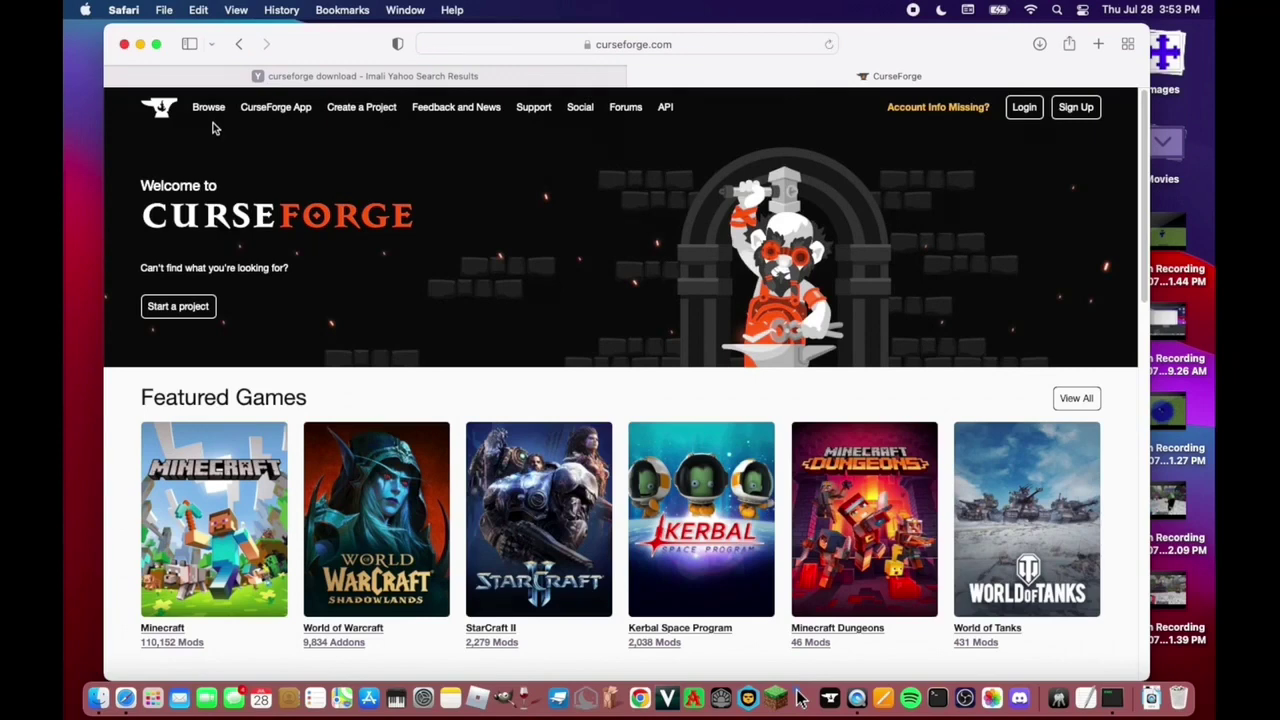
{"action": "left_click", "coordinate": [283, 108]}
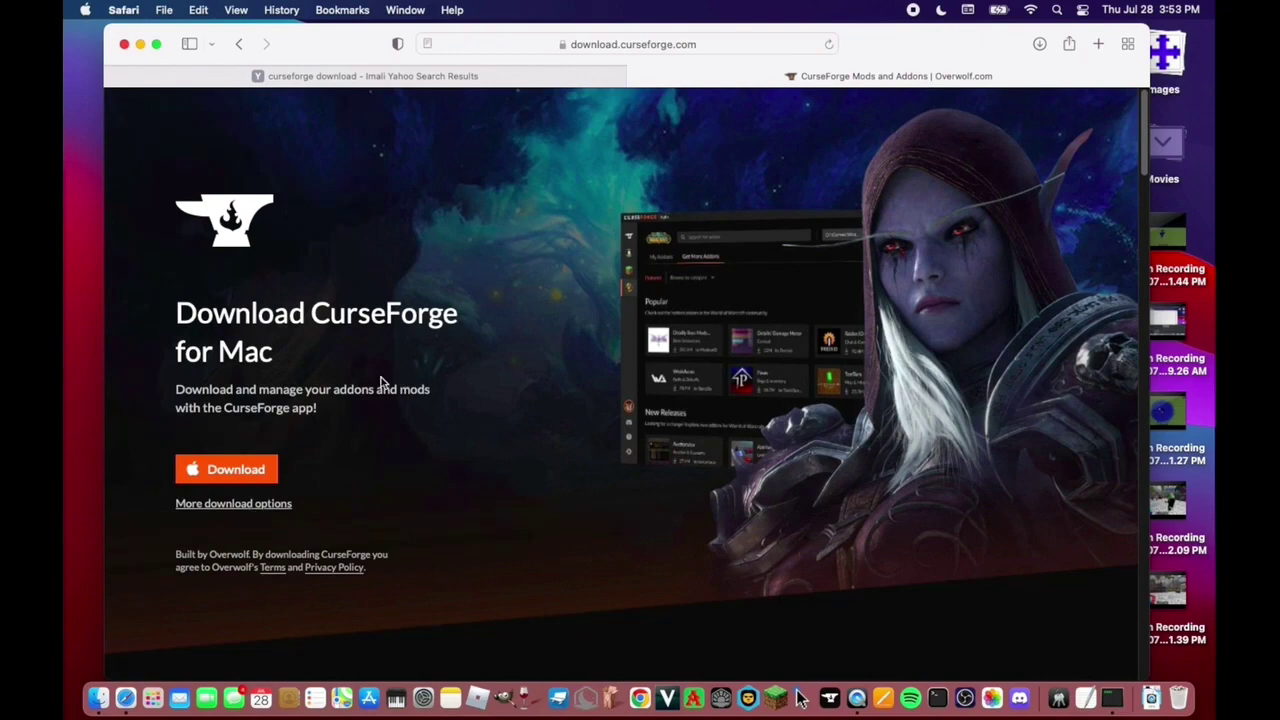
- Reveal the Windows, Mac and Linux installer options on the Download CurseForge for Mac page
{"action": "scroll", "coordinate": [258, 508], "scroll_direction": "down", "scroll_amount": 2}
{"action": "key", "text": "super+bracketleft"}
{"action": "left_click", "coordinate": [262, 505]}
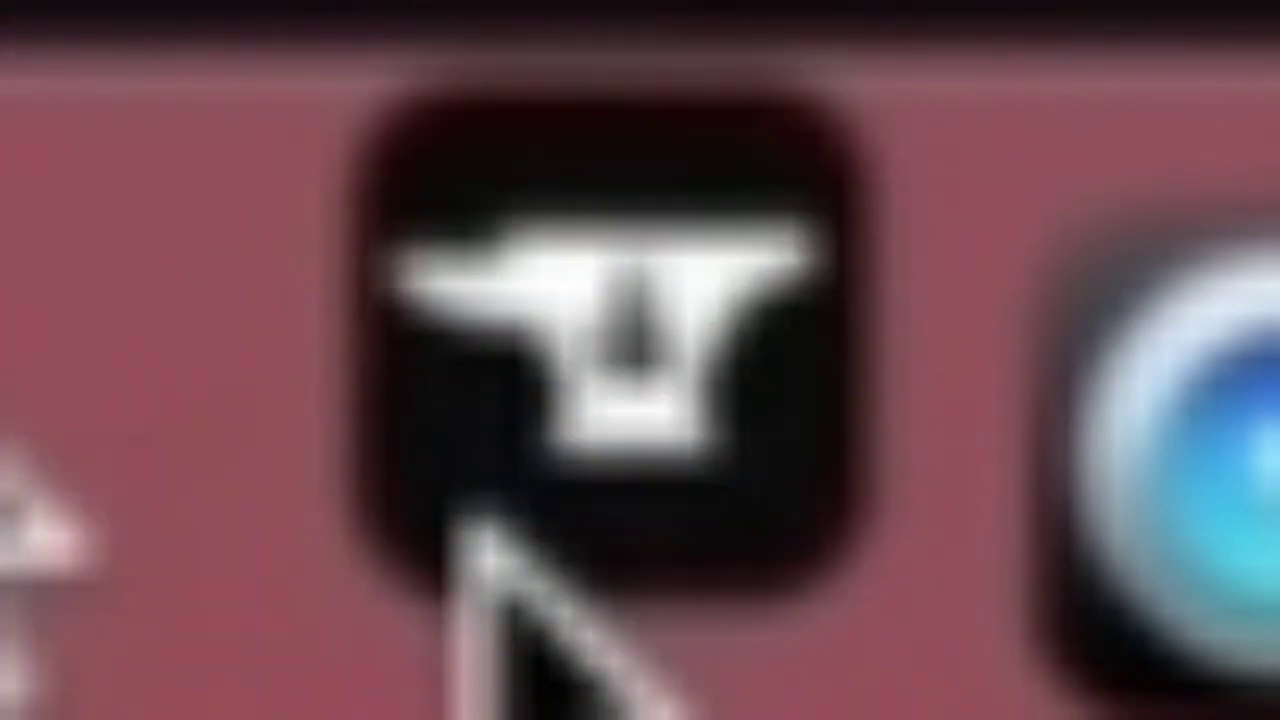
- Launch the CurseForge desktop app from the Dock
{"action": "left_click", "coordinate": [463, 527]}
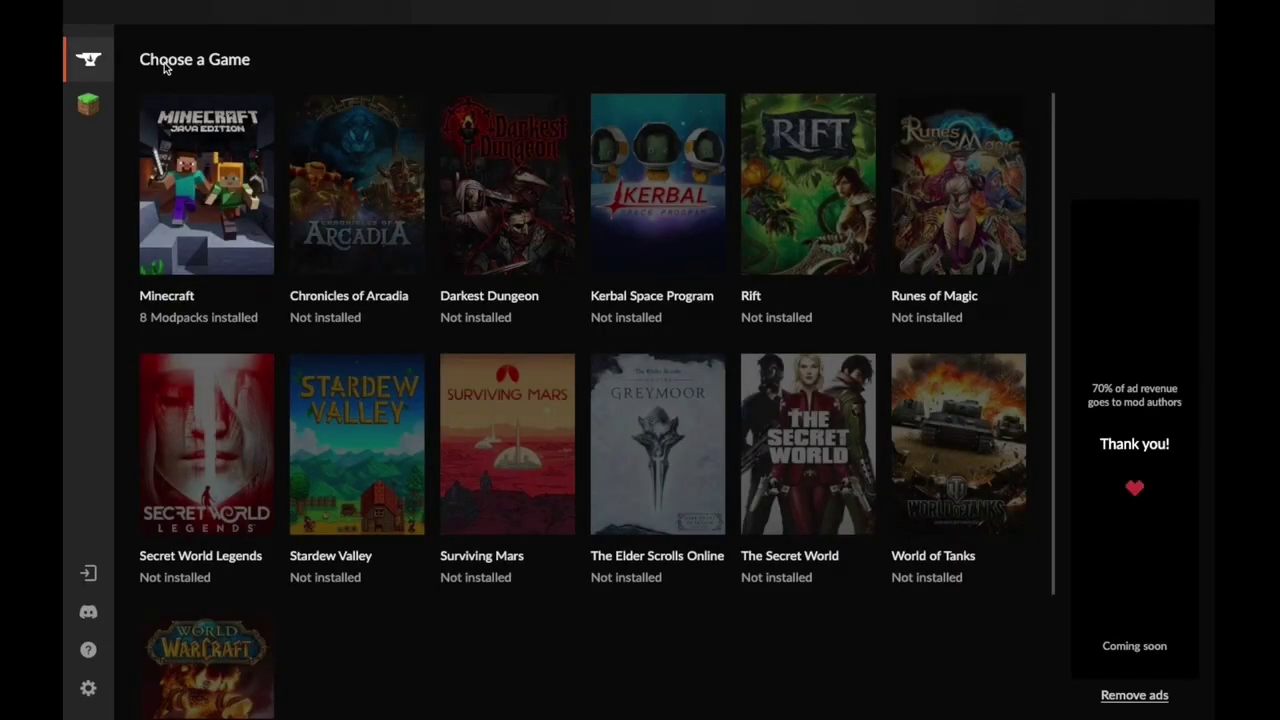
- Open the Minecraft modpacks section and search for 'fabulously optimized'
{"action": "left_click", "coordinate": [210, 218]}
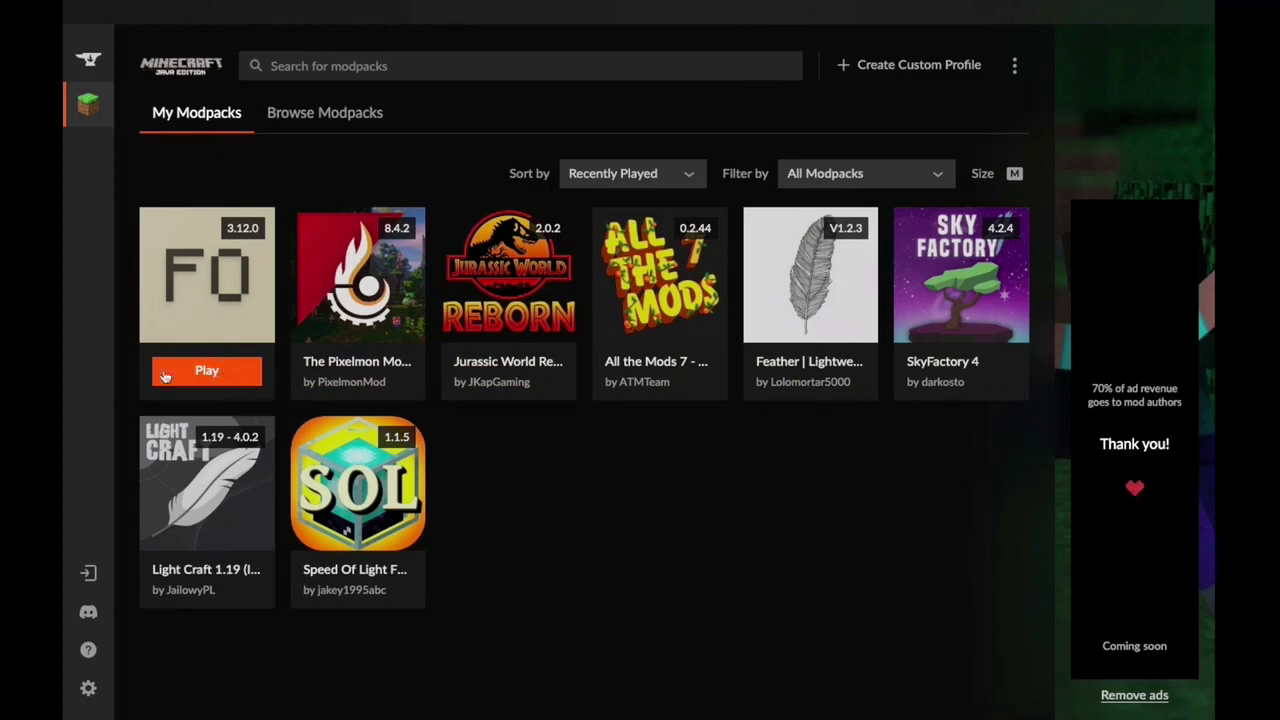
{"action": "left_click", "coordinate": [409, 65]}
{"action": "type", "text": "fabulously optimized"}
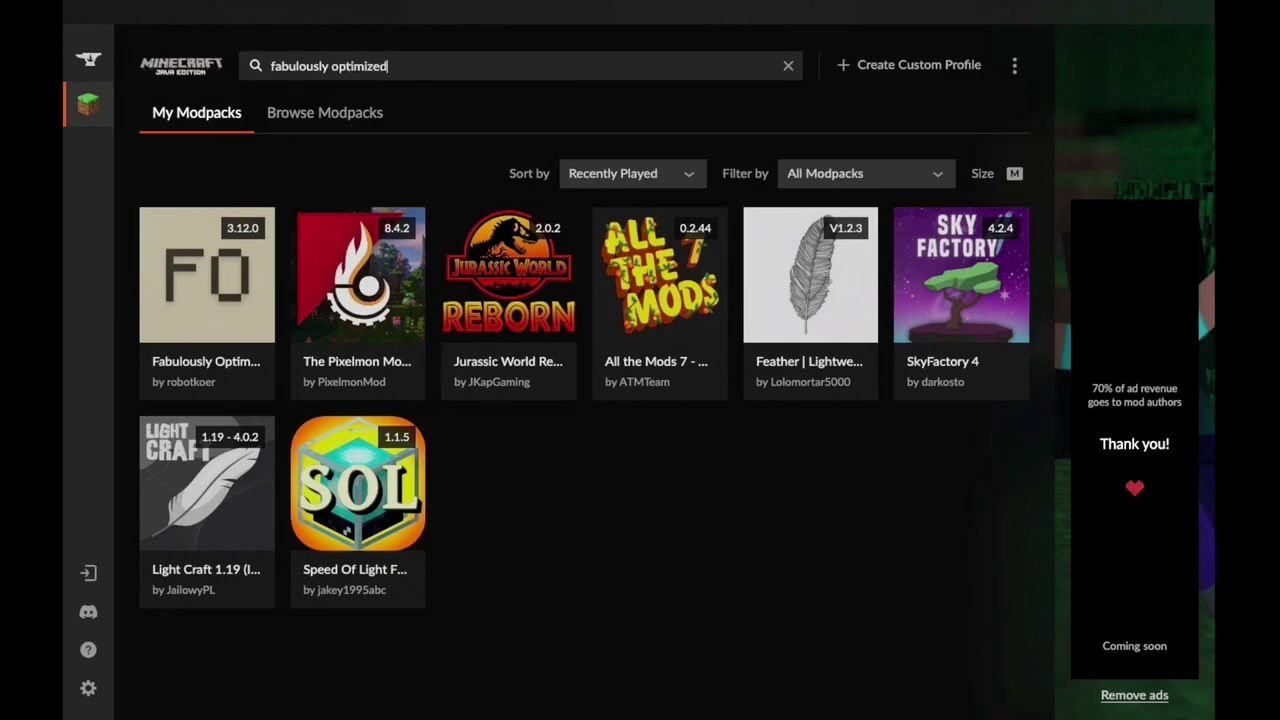
{"action": "key", "text": "Return"}
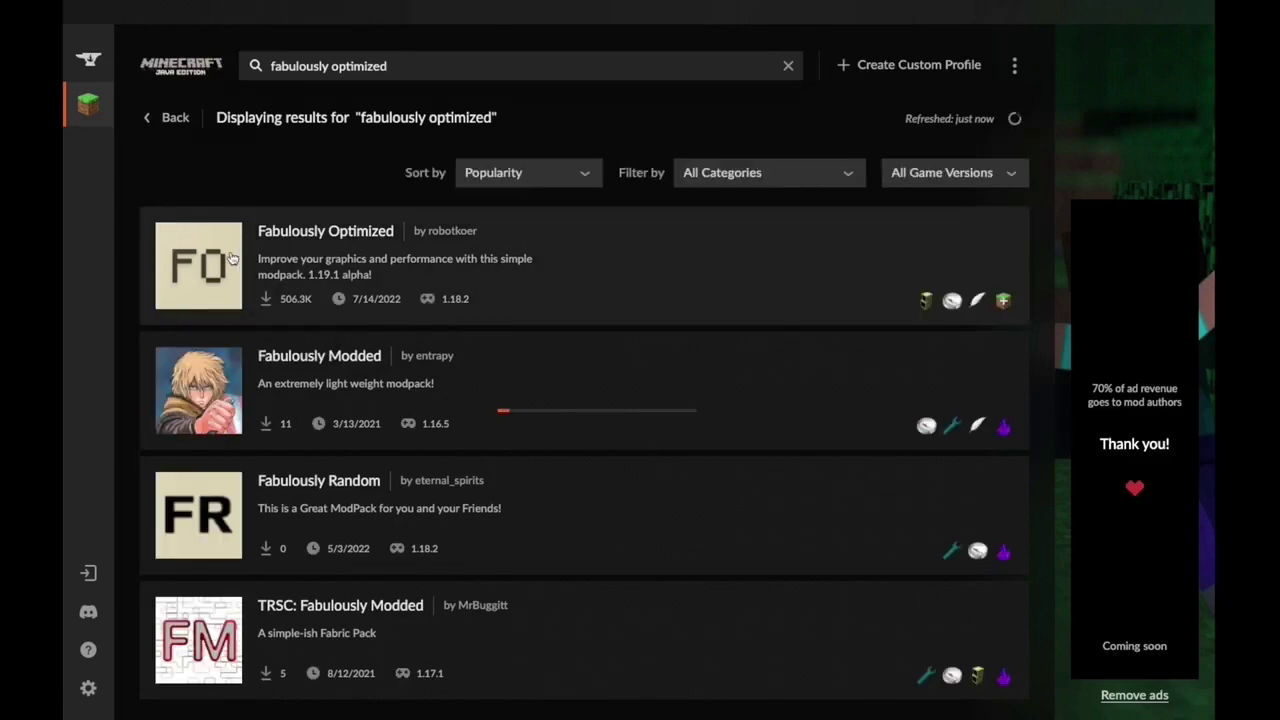
- Install Fabulously Optimized version 3.12.0 from the modpack's Versions list
{"action": "left_click", "coordinate": [231, 258]}
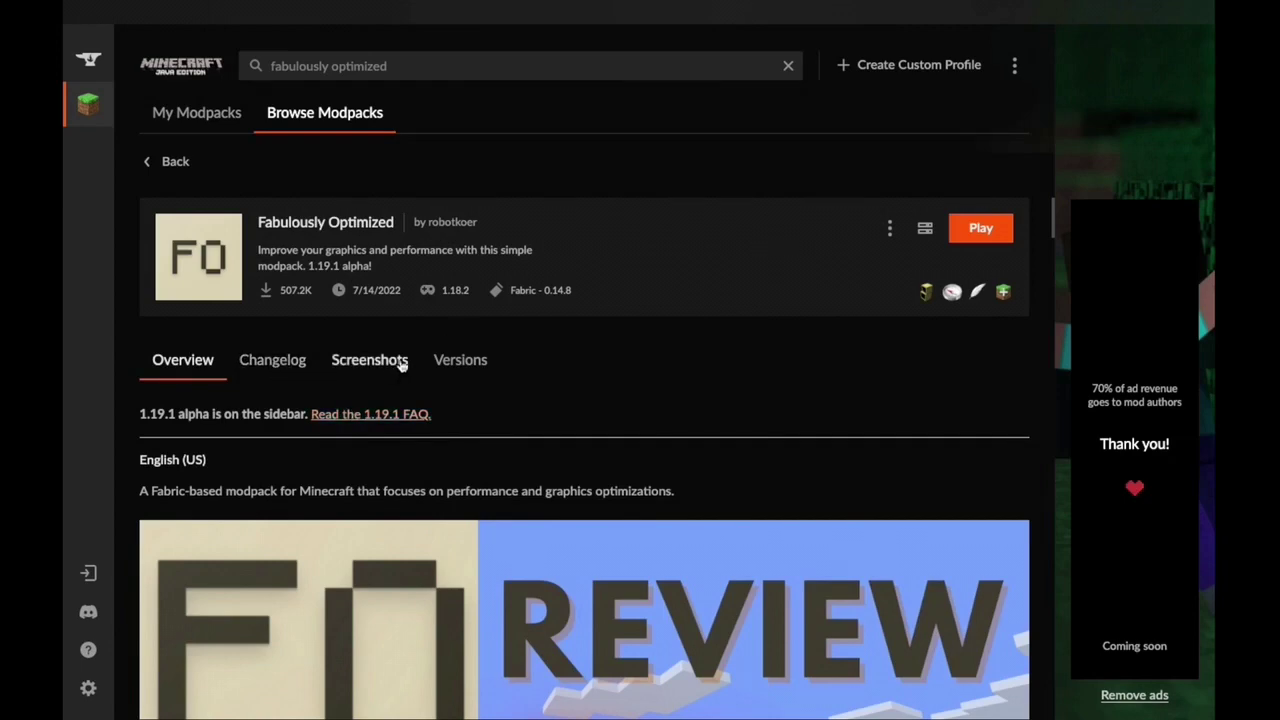
{"action": "left_click", "coordinate": [455, 366]}
{"action": "scroll", "coordinate": [700, 540], "scroll_direction": "down", "scroll_amount": 3}
{"action": "scroll", "coordinate": [757, 536], "scroll_direction": "up", "scroll_amount": 5}
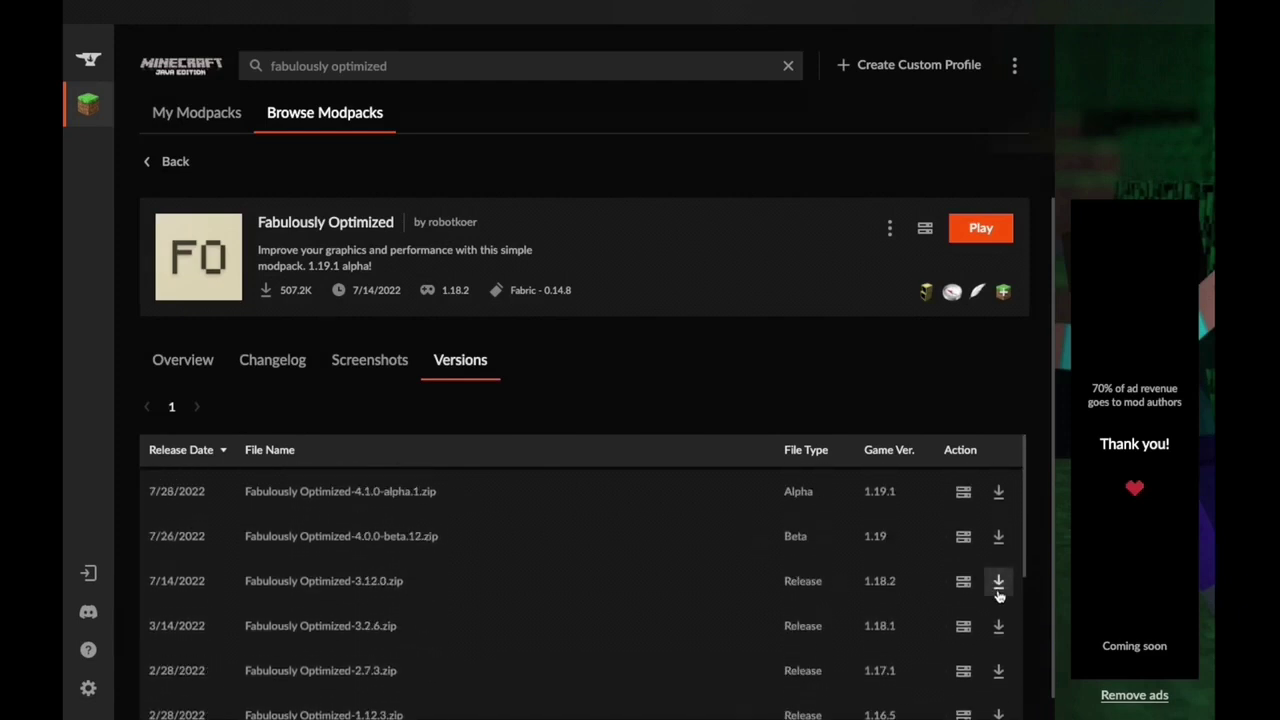
{"action": "left_click", "coordinate": [998, 589]}
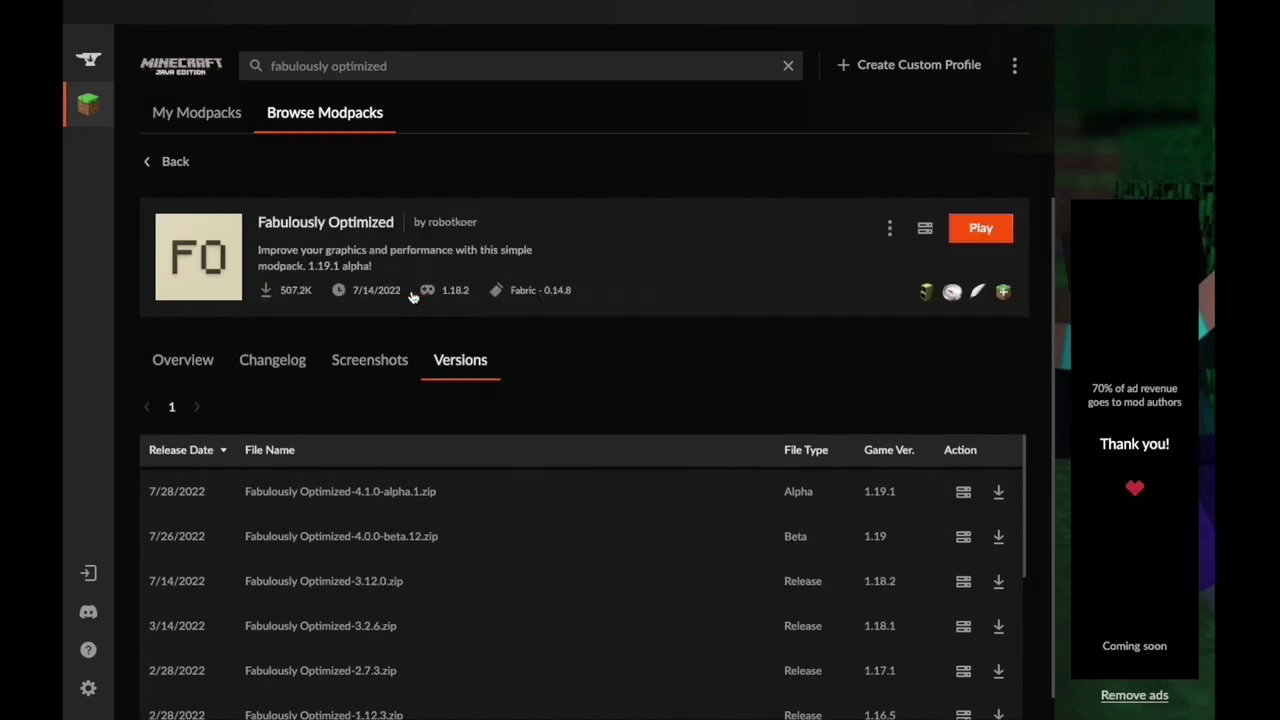
- Play Fabulously Optimized, dismissing the error and ending the already-running Minecraft
{"action": "left_click", "coordinate": [980, 228]}
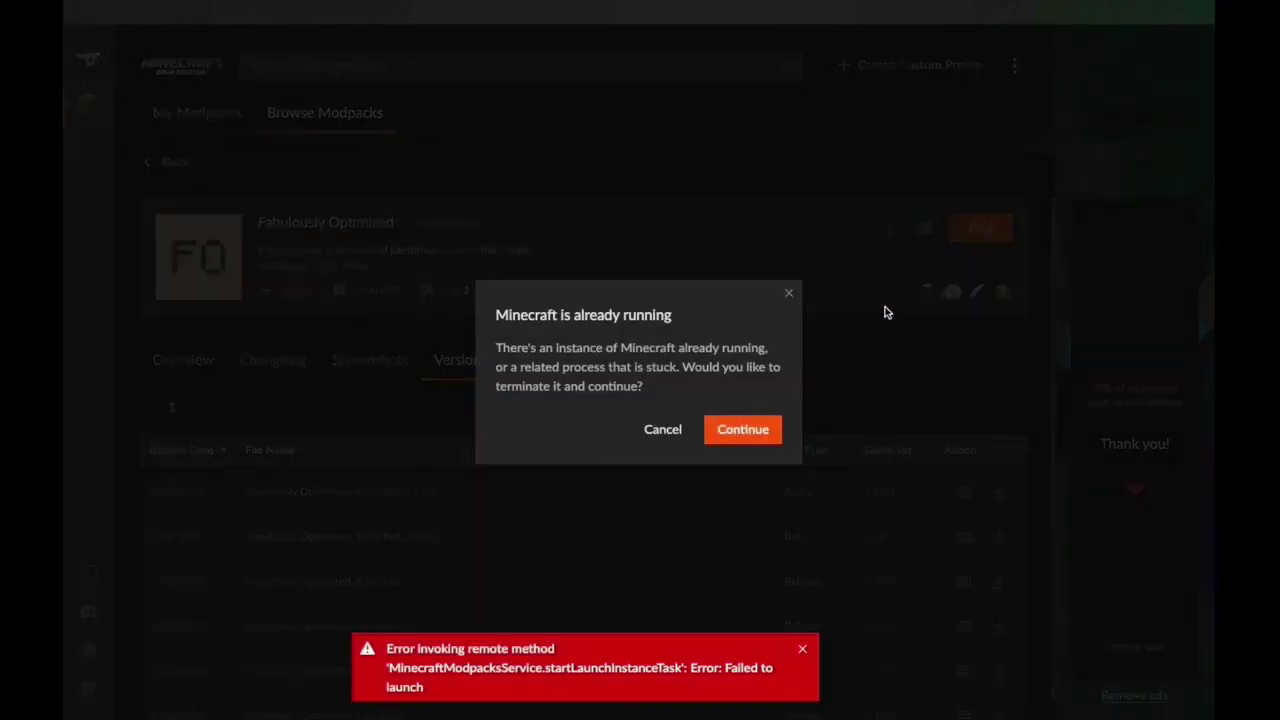
{"action": "left_click", "coordinate": [801, 650]}
{"action": "left_click", "coordinate": [743, 432]}
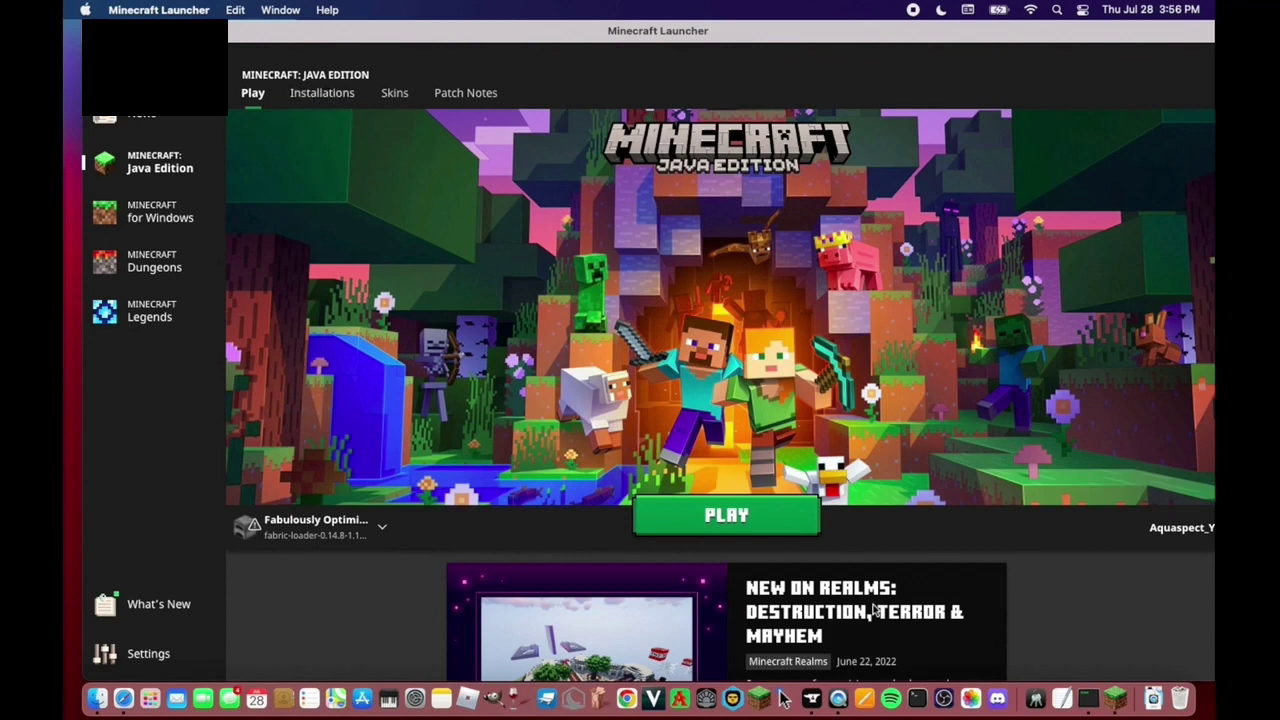
- Open Edit installation for Fabulously Optimized and reveal its JVM arguments
{"action": "left_click", "coordinate": [320, 92]}
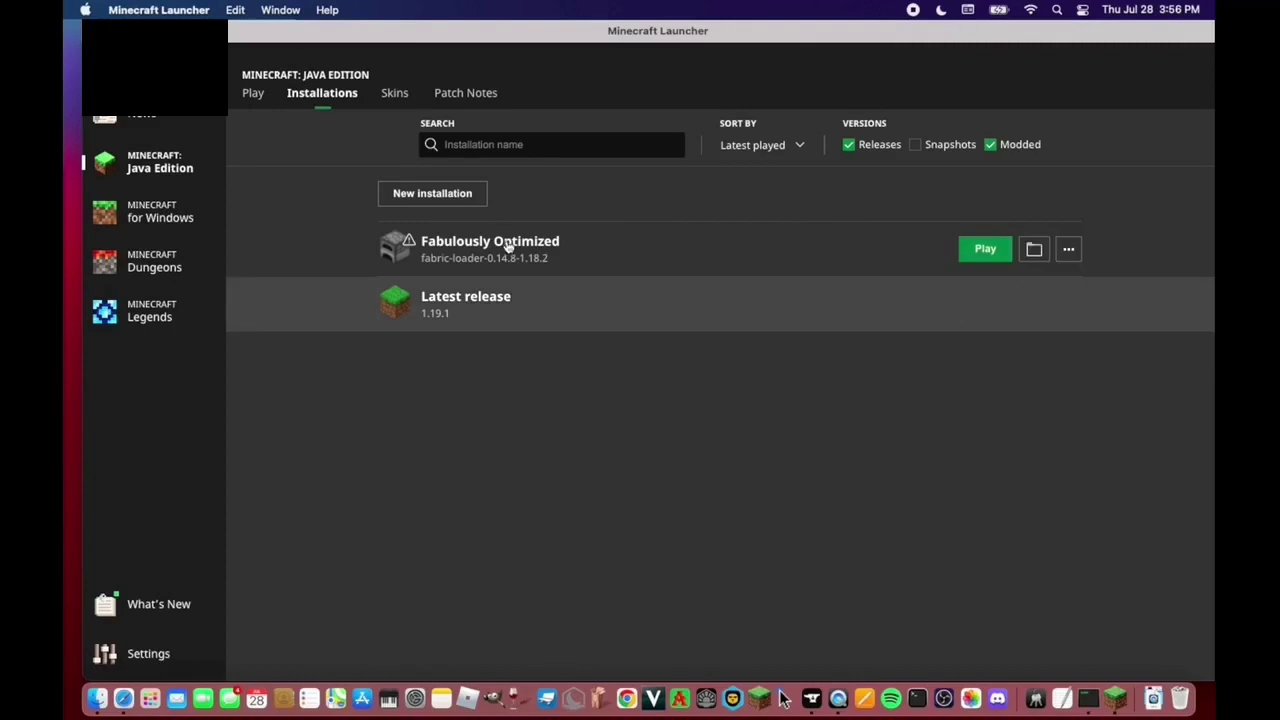
{"action": "mouse_move", "coordinate": [530, 250]}
{"action": "left_click", "coordinate": [1070, 248]}
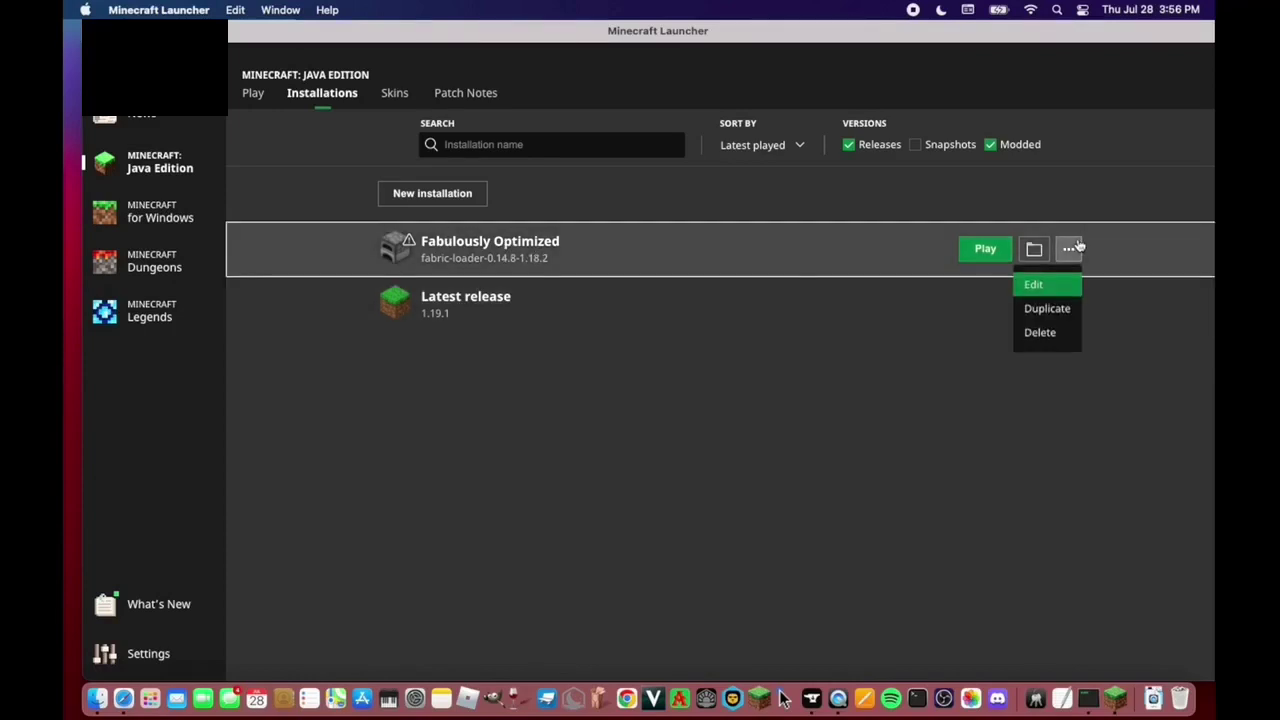
{"action": "left_click", "coordinate": [1052, 284]}
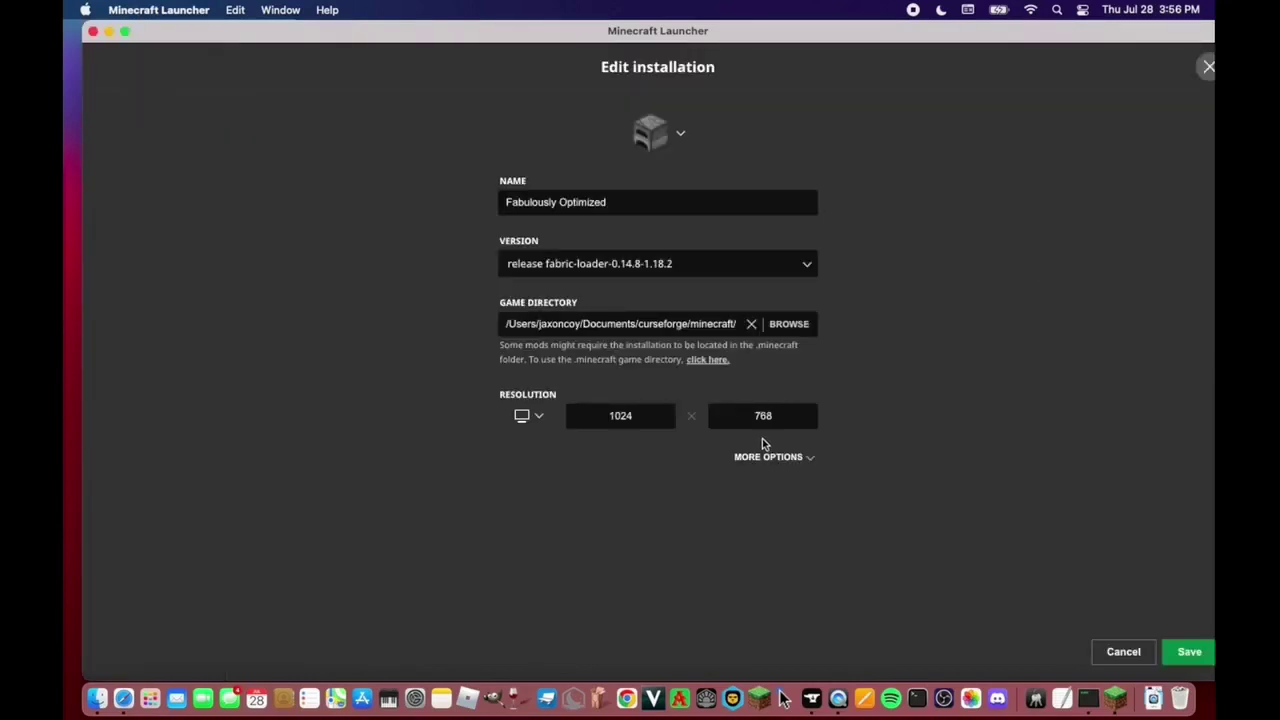
{"action": "left_click", "coordinate": [730, 460]}
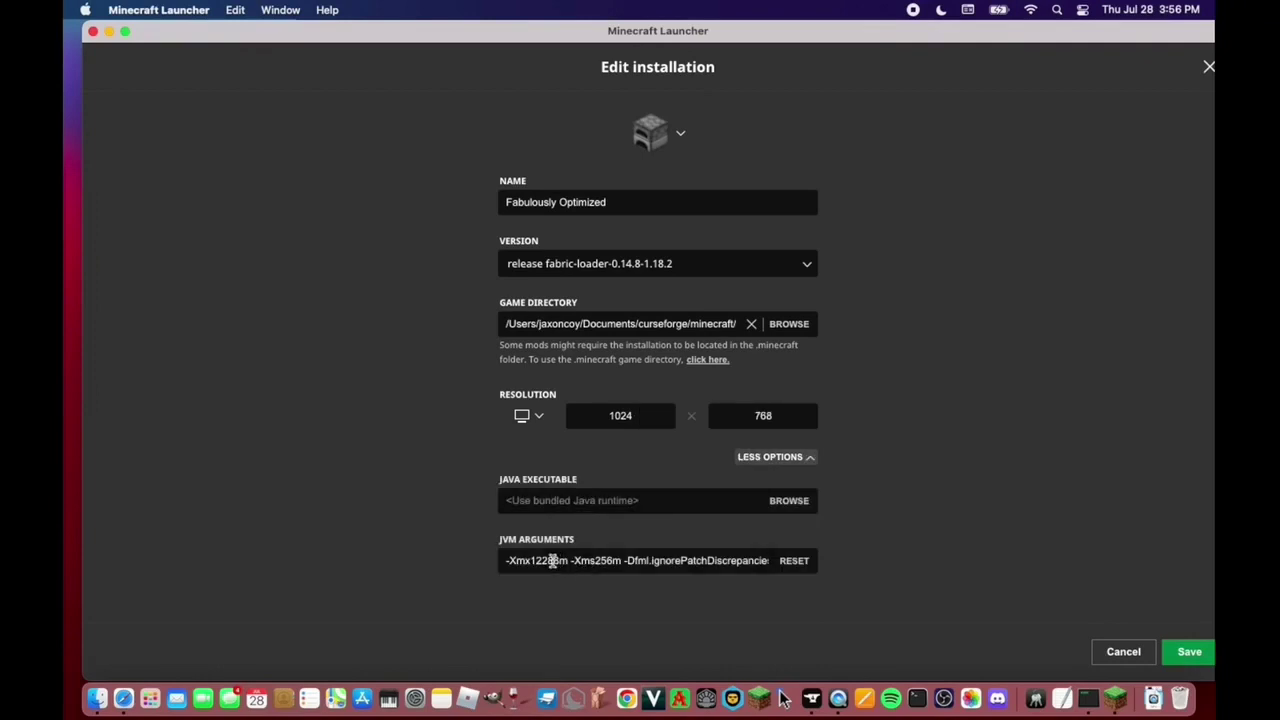
- Change -Xmx12288m to -Xmx3000m, save, and select the Fabulously Optimized installation
{"action": "left_click_drag", "start_coordinate": [531, 564], "coordinate": [552, 571]}
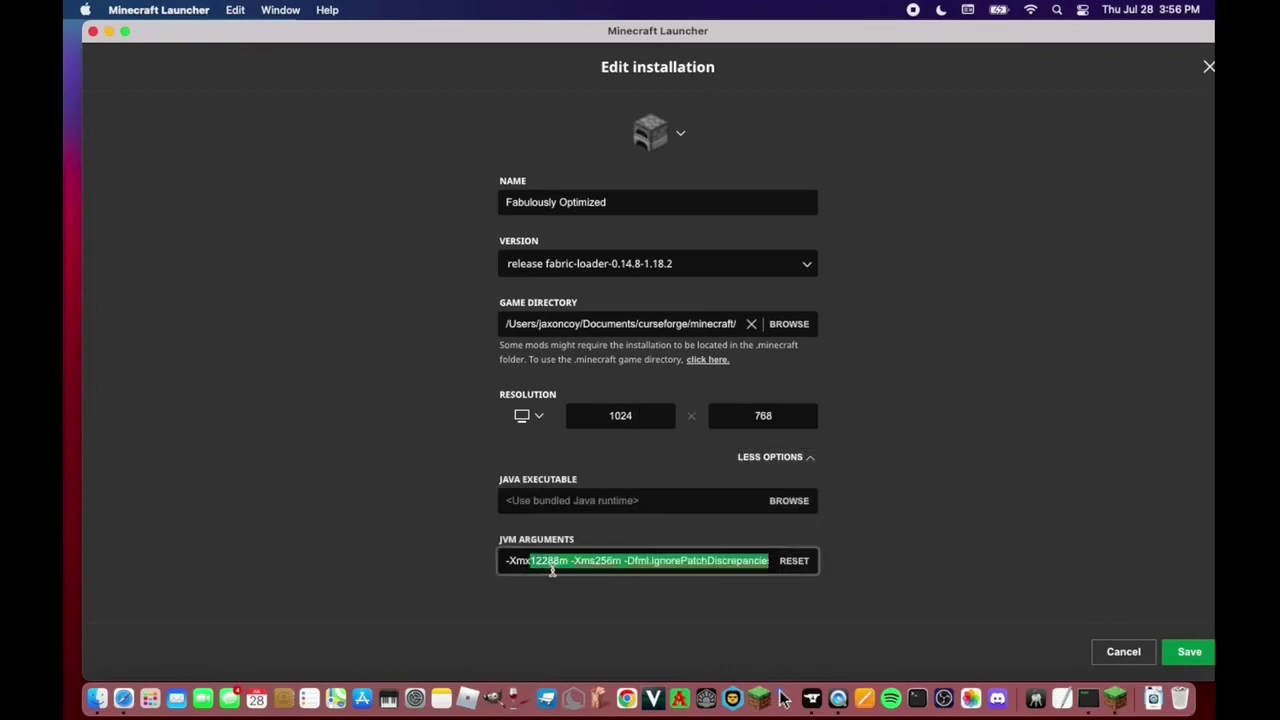
{"action": "left_click", "coordinate": [553, 570]}
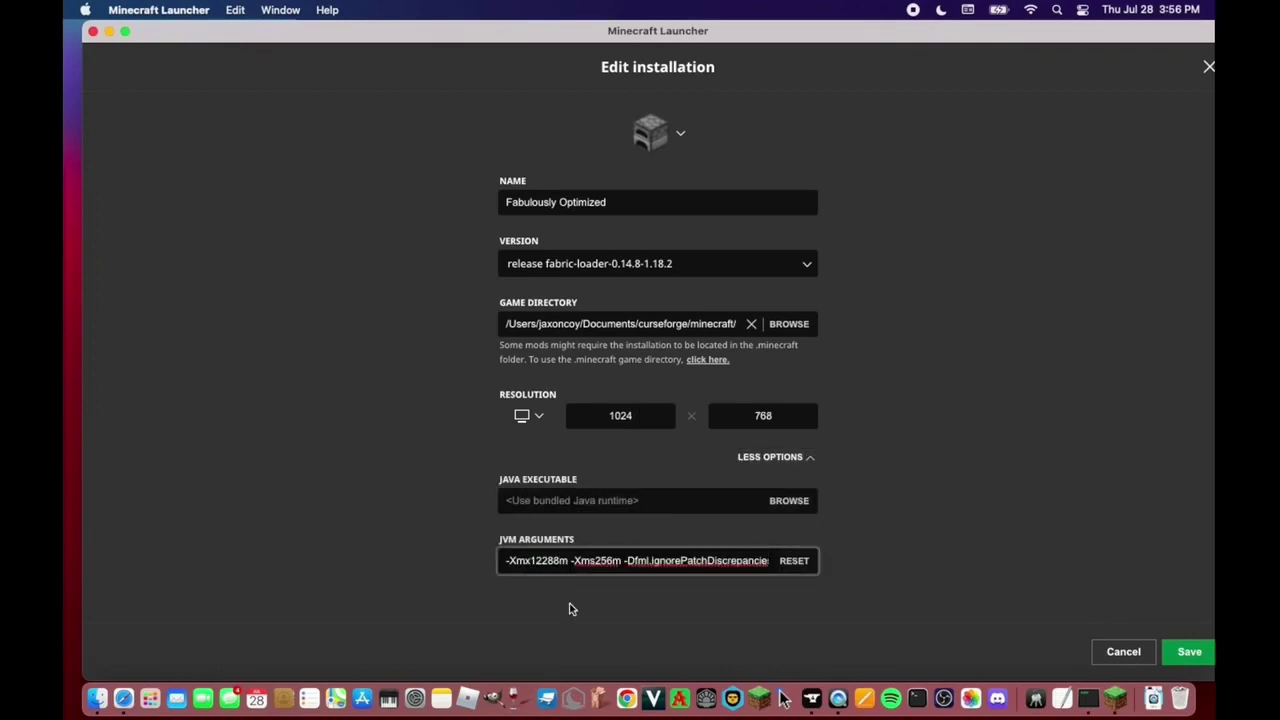
{"action": "key", "text": "BackSpace"}
{"action": "key", "text": "BackSpace"}
{"action": "key", "text": "BackSpace"}
{"action": "key", "text": "BackSpace"}
{"action": "key", "text": "BackSpace"}
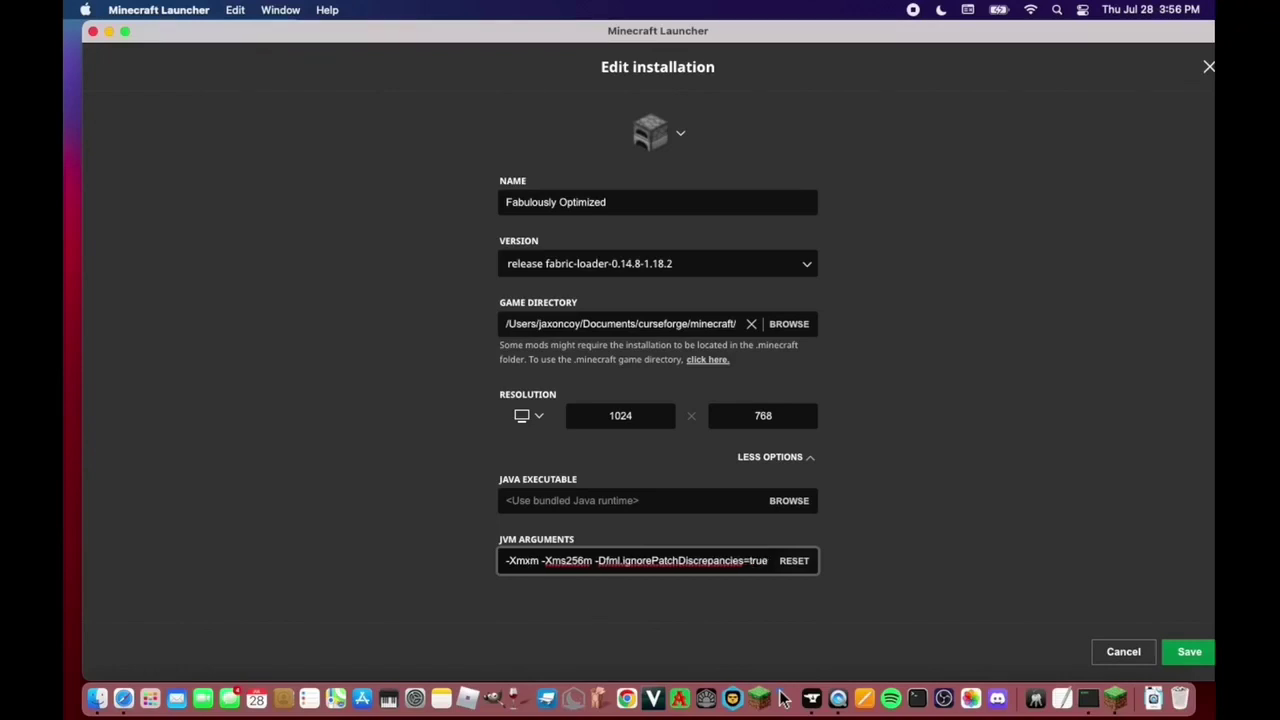
{"action": "type", "text": "3000"}
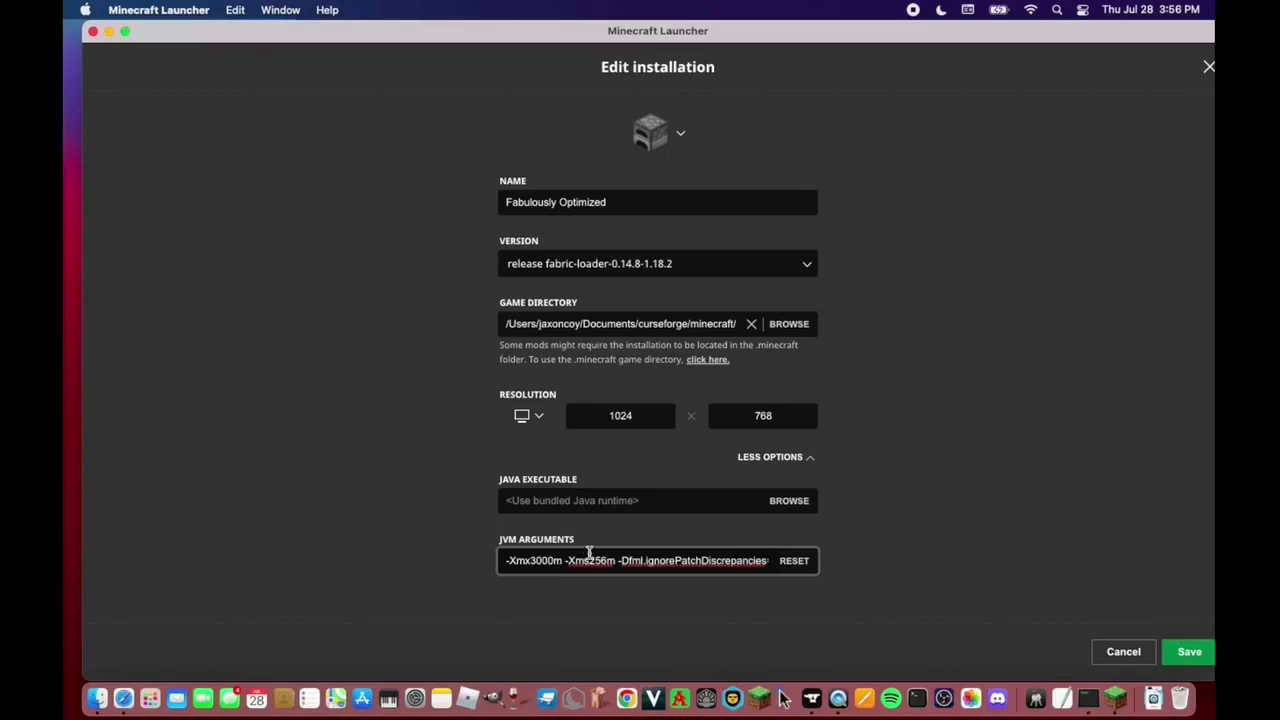
{"action": "left_click", "coordinate": [1192, 652]}
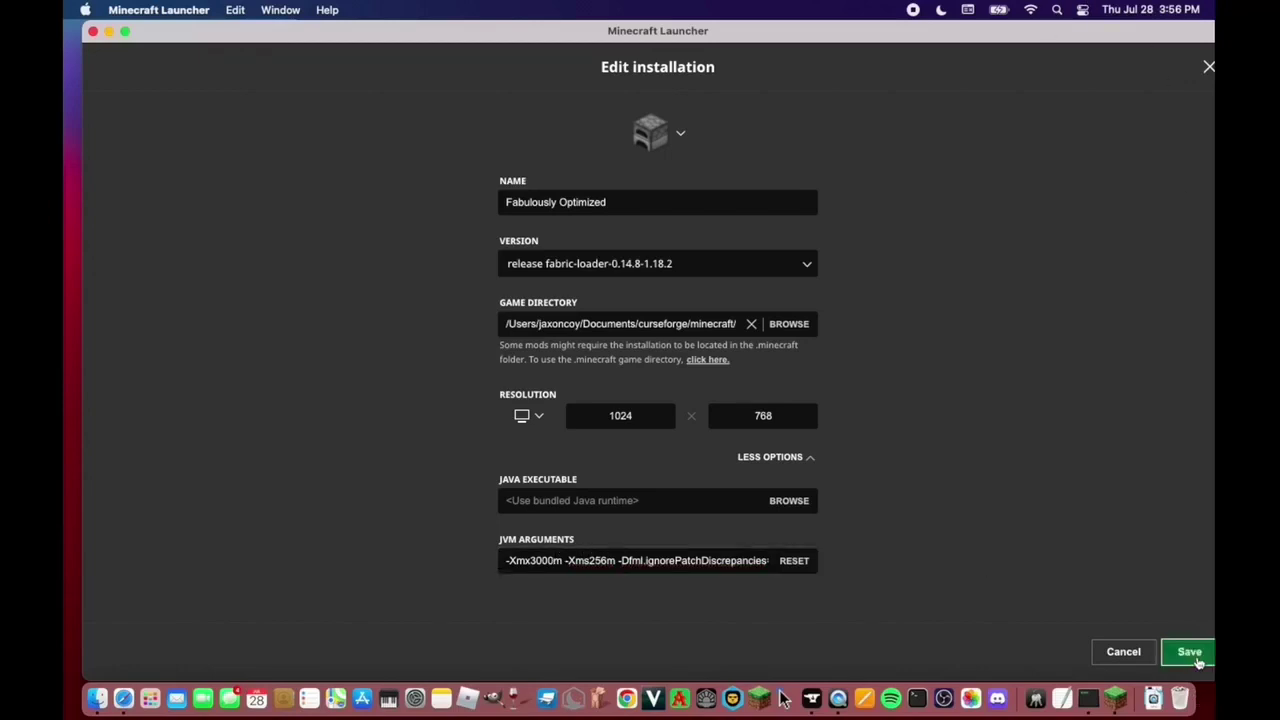
{"action": "left_click", "coordinate": [345, 529]}
- Play Fabulously Optimized and make the loading Minecraft window full screen
{"action": "left_click", "coordinate": [730, 515]}
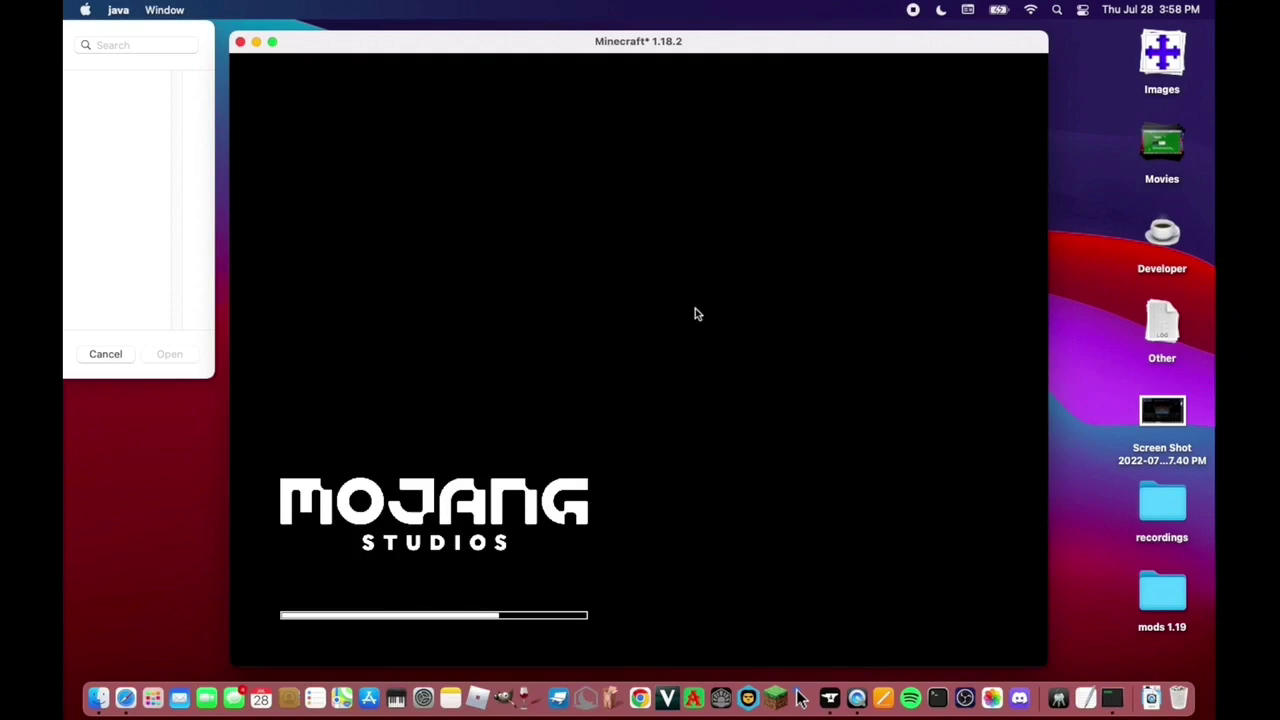
{"action": "left_click", "coordinate": [274, 43]}
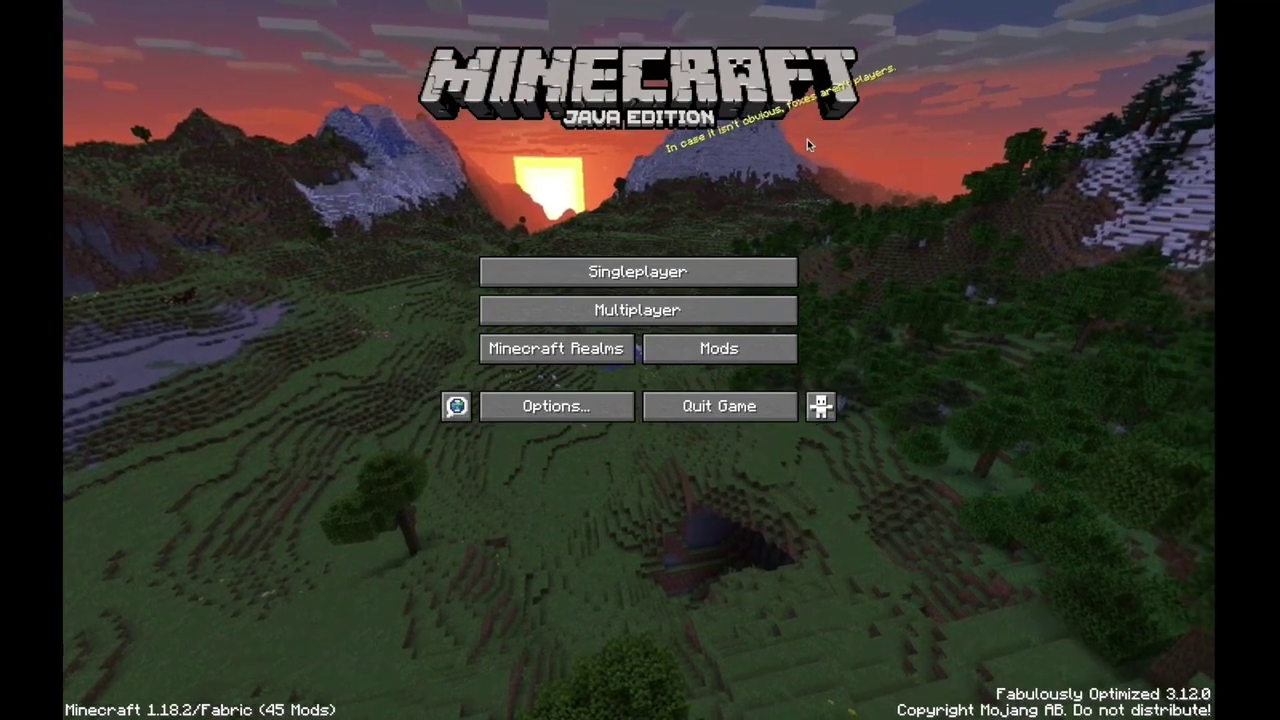
{"action": "left_click", "coordinate": [590, 406]}
{"action": "left_click", "coordinate": [556, 322]}
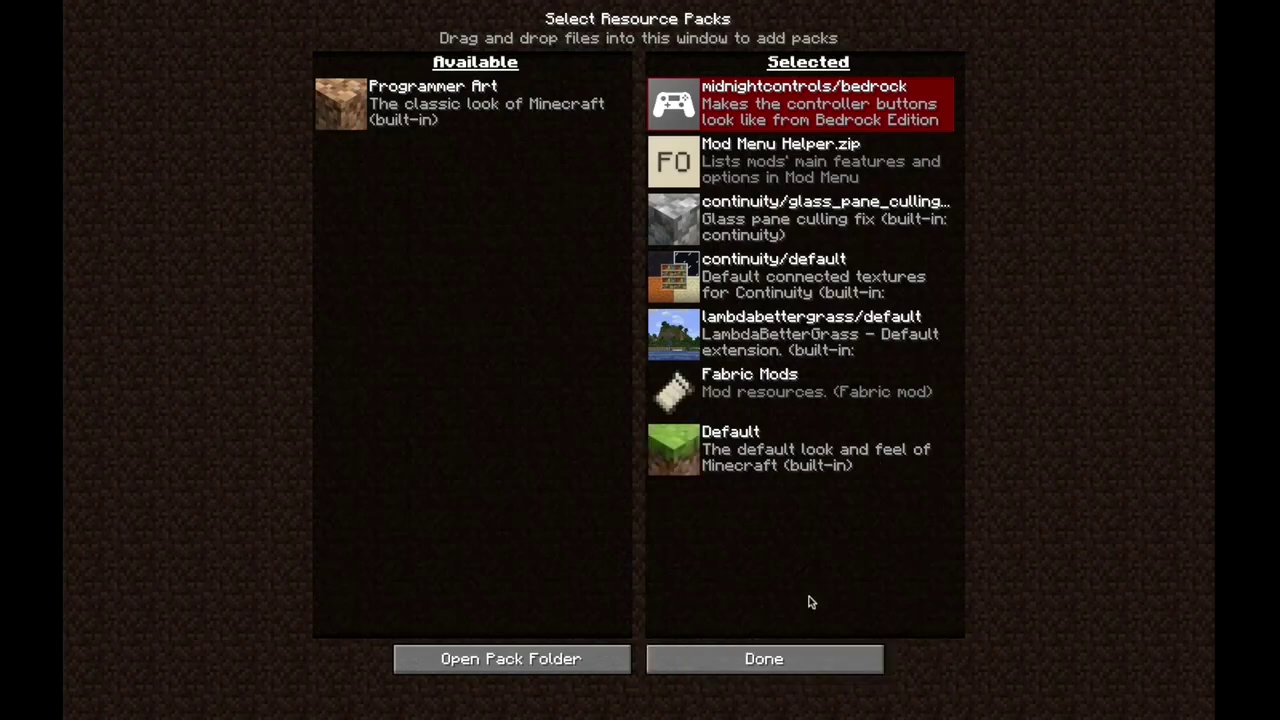
{"action": "left_click", "coordinate": [785, 659]}
{"action": "key", "text": "Escape"}
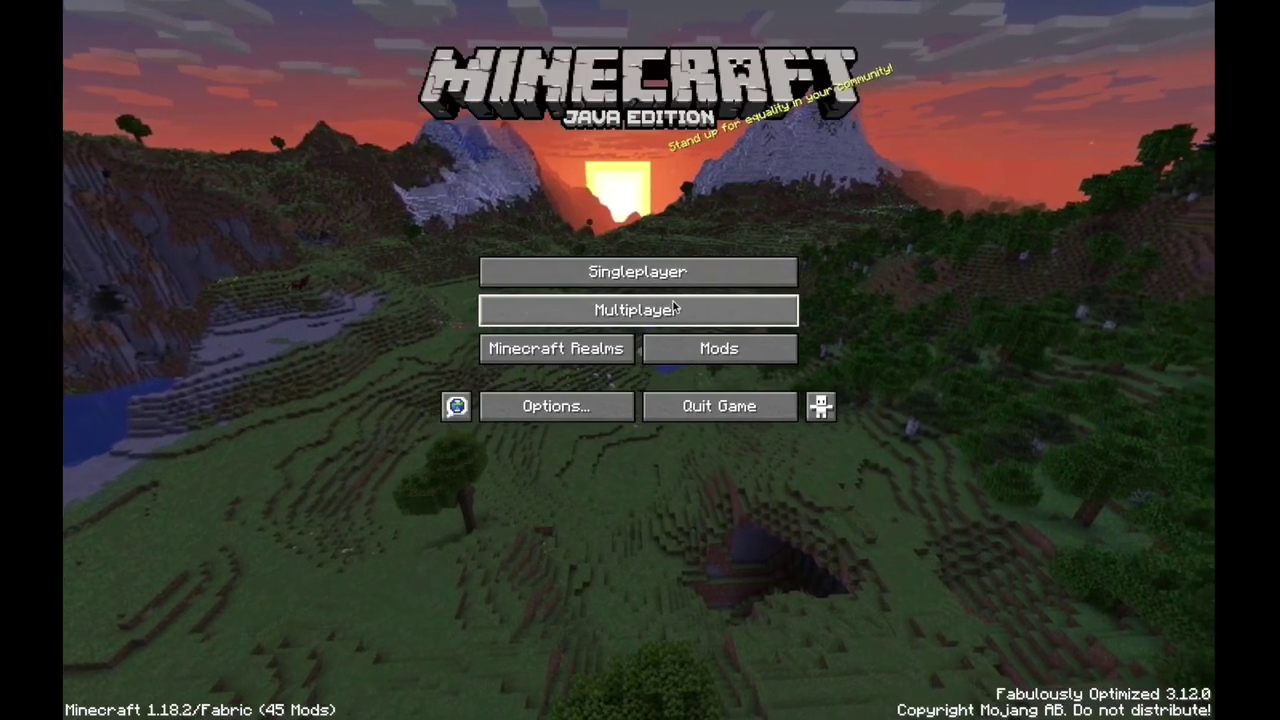
{"action": "left_click", "coordinate": [675, 309]}
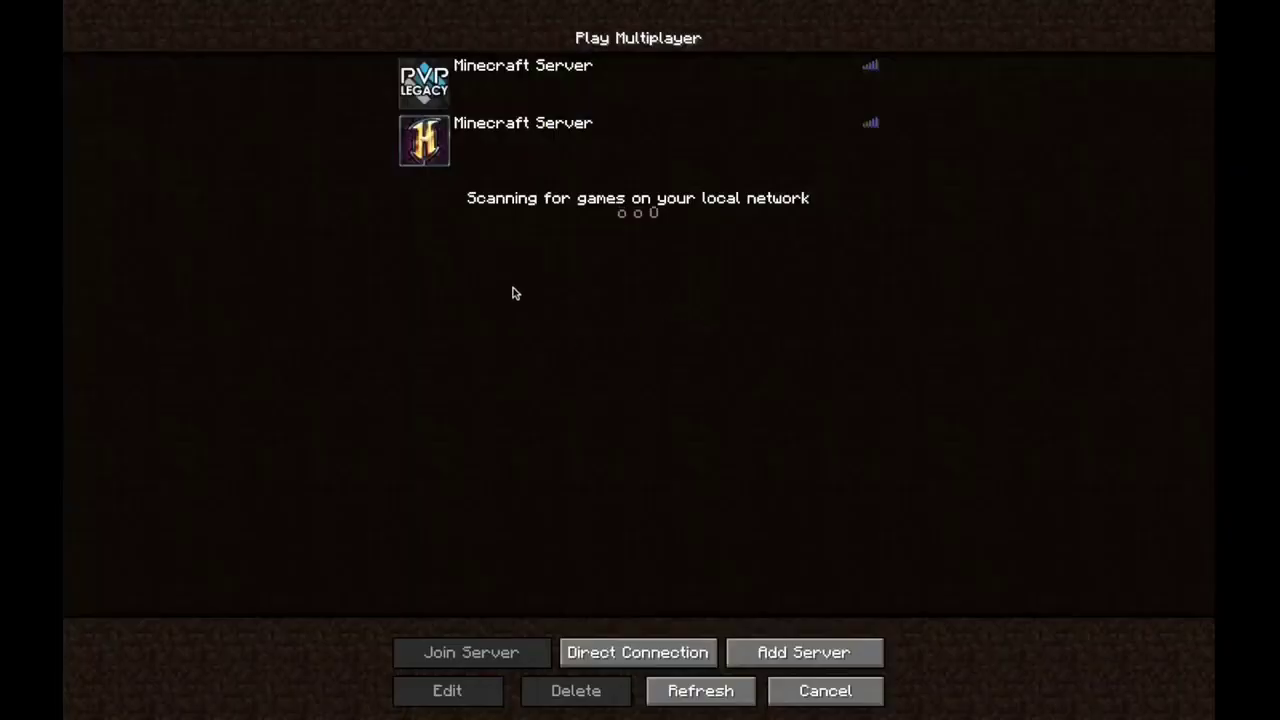
{"action": "left_click", "coordinate": [554, 89]}
{"action": "left_click", "coordinate": [557, 135]}
{"action": "key", "text": "Escape"}
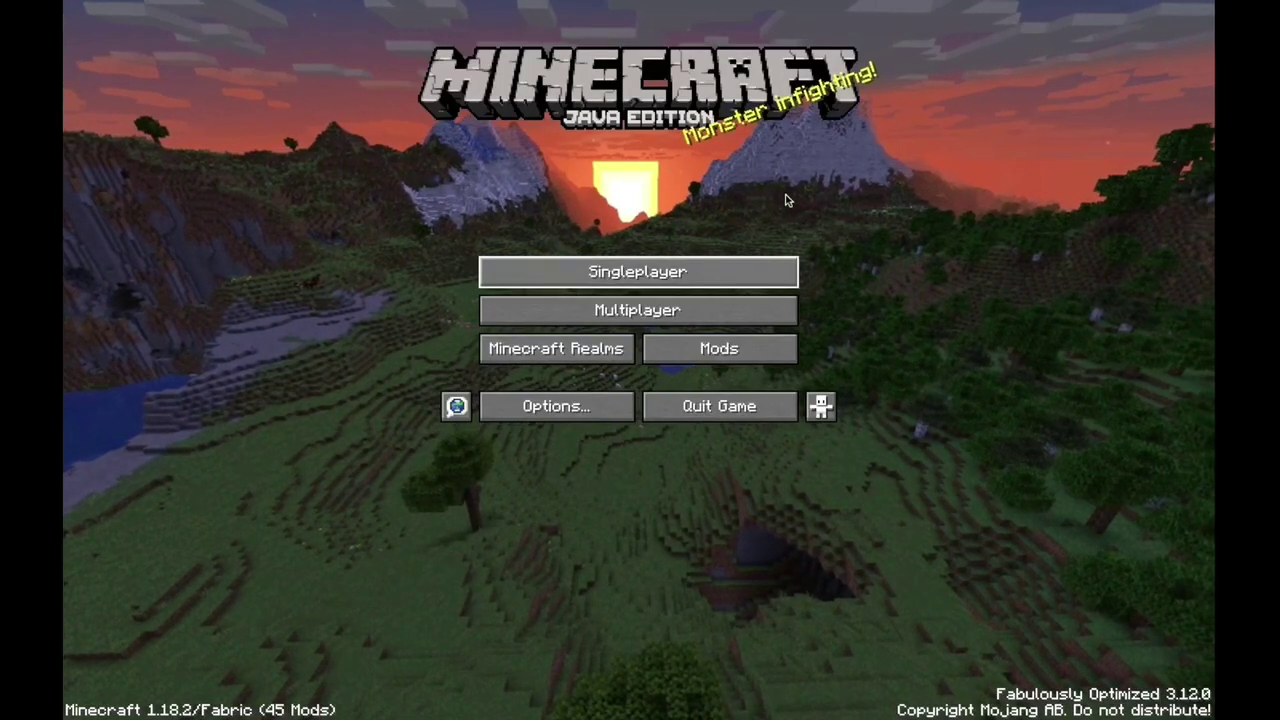
{"action": "left_click", "coordinate": [772, 272]}
{"action": "key", "text": "Escape"}
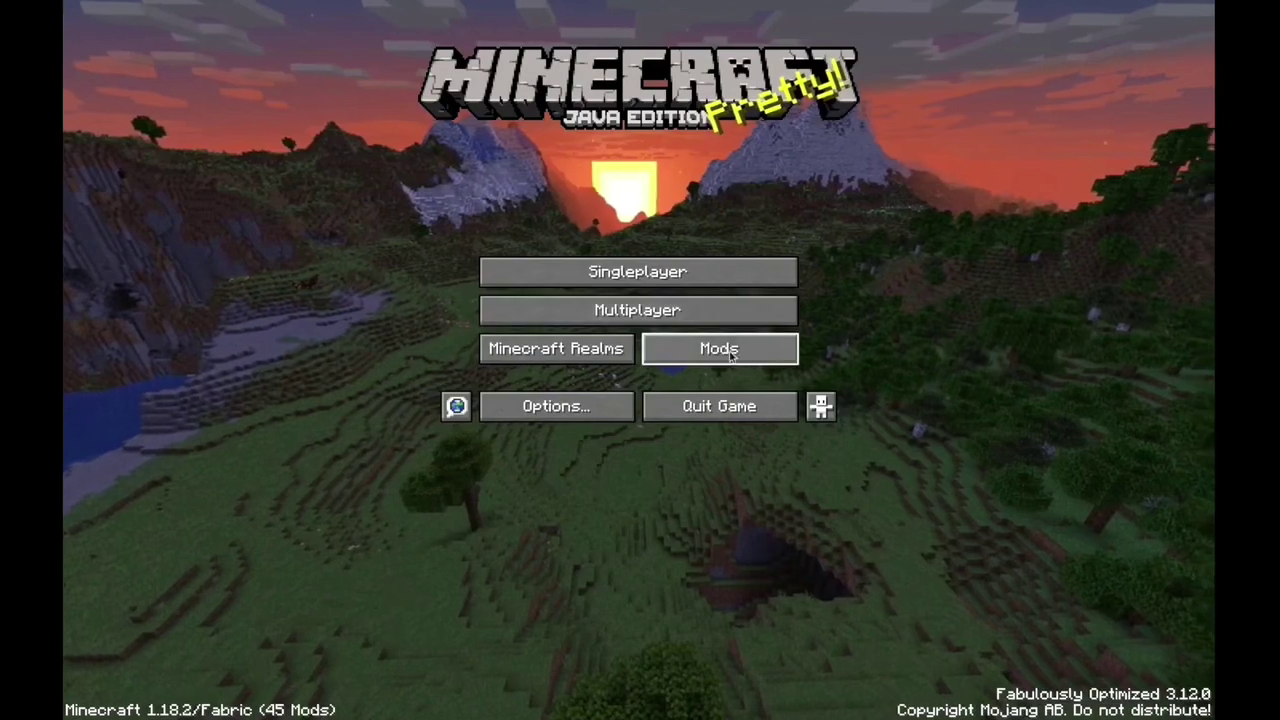
{"action": "left_click", "coordinate": [702, 355]}
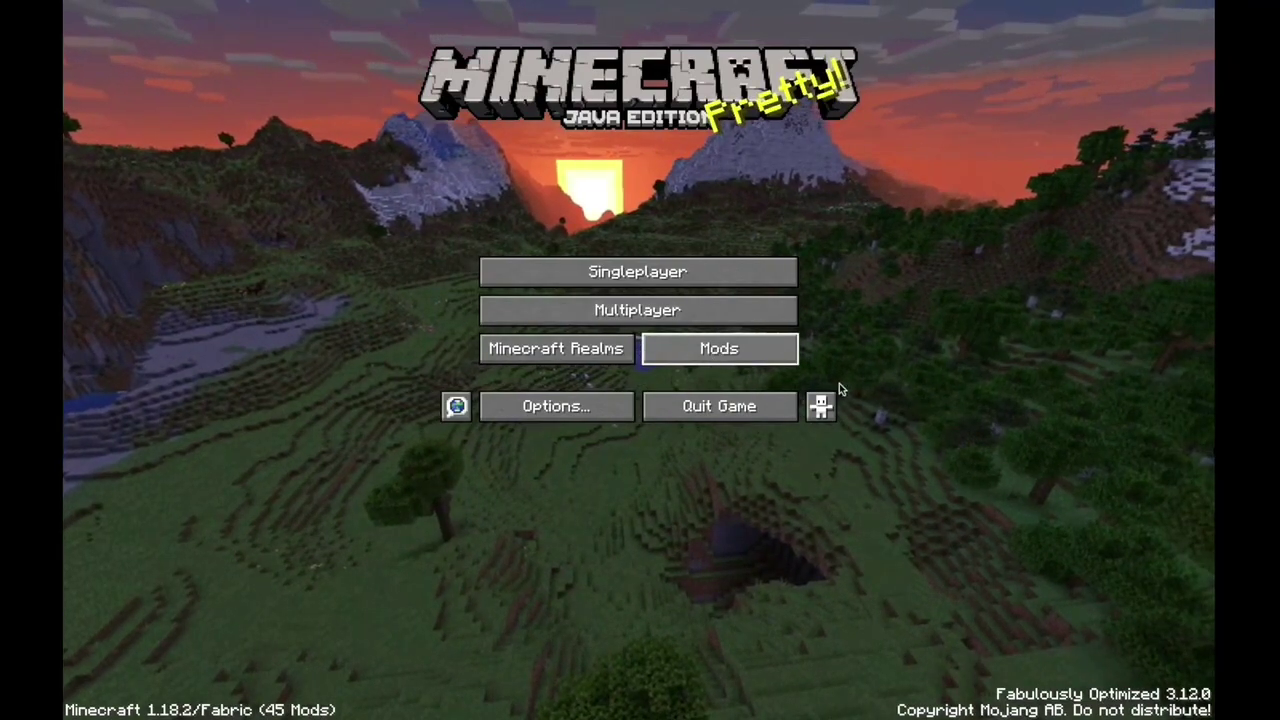
- Browse details for Animatica, AntiGhost, ToolTip Fix, Starlight, Puzzle and OptiGUI mods
{"action": "left_click", "coordinate": [429, 222]}
{"action": "left_click", "coordinate": [370, 261]}
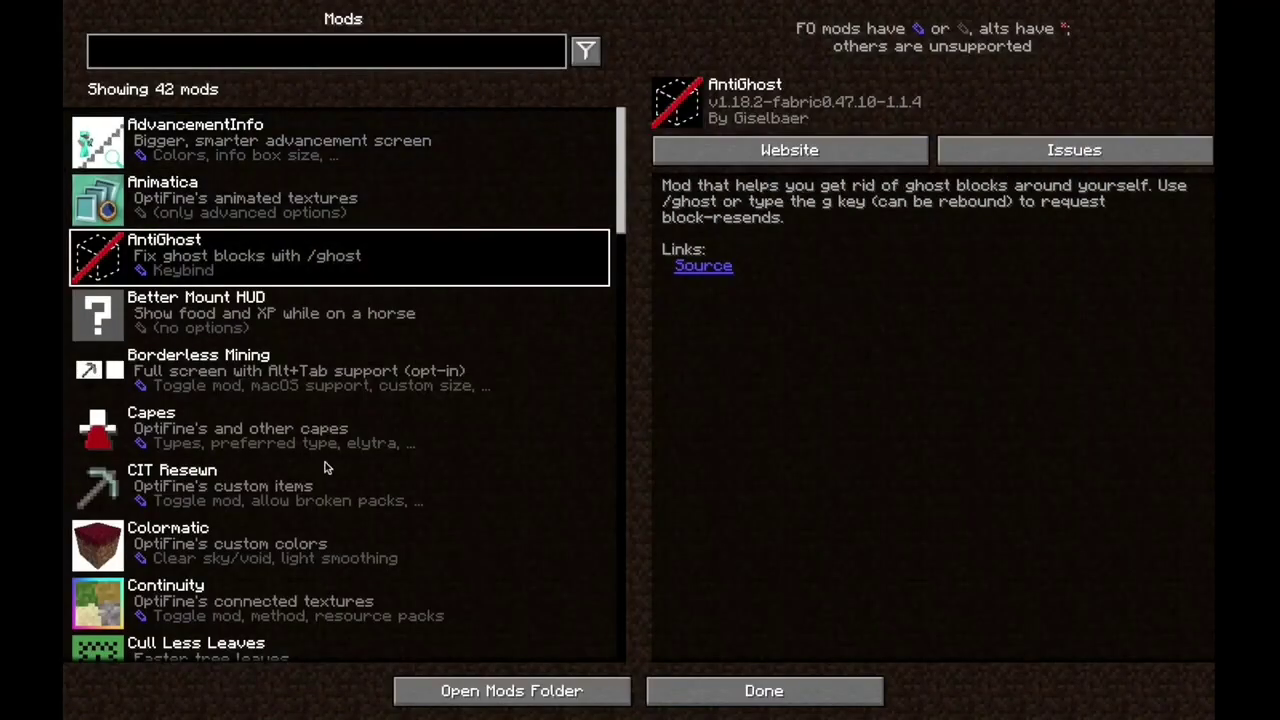
{"action": "scroll", "coordinate": [337, 403], "scroll_direction": "down", "scroll_amount": 1}
{"action": "scroll", "coordinate": [314, 495], "scroll_direction": "down", "scroll_amount": 6}
{"action": "scroll", "coordinate": [314, 497], "scroll_direction": "down", "scroll_amount": 8}
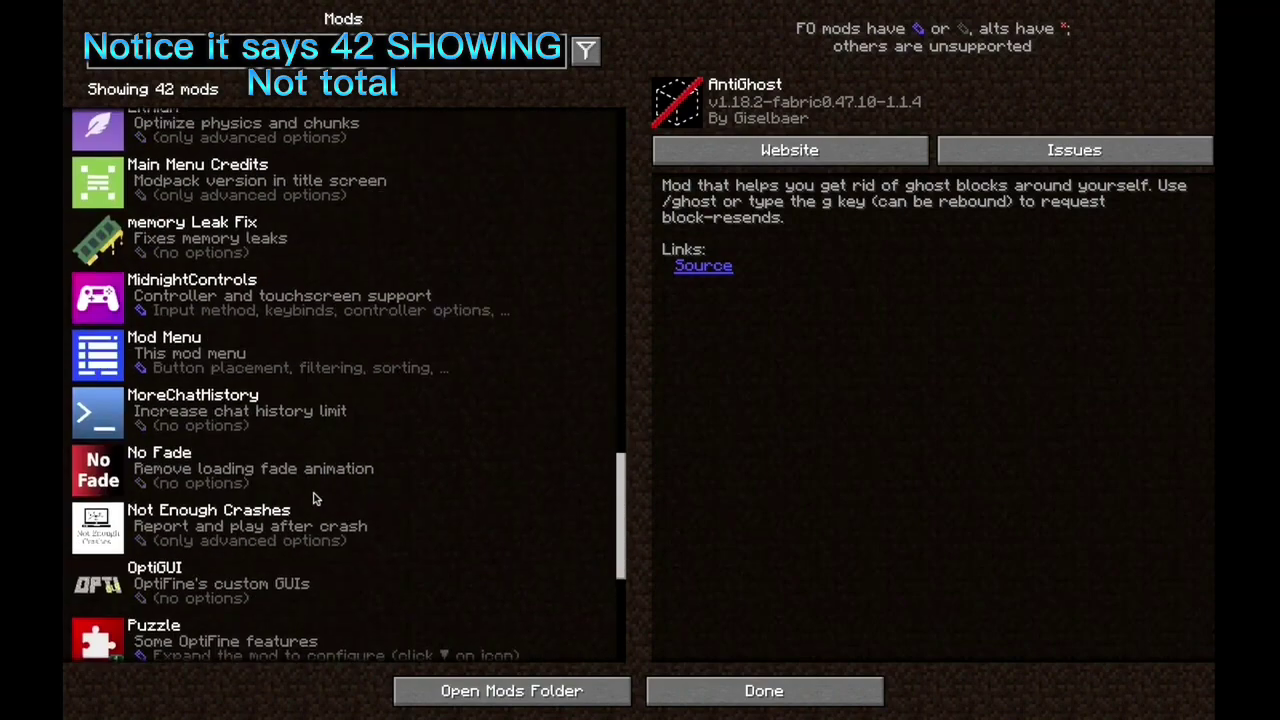
{"action": "left_click", "coordinate": [309, 501]}
{"action": "left_click", "coordinate": [315, 450]}
{"action": "left_click", "coordinate": [323, 280]}
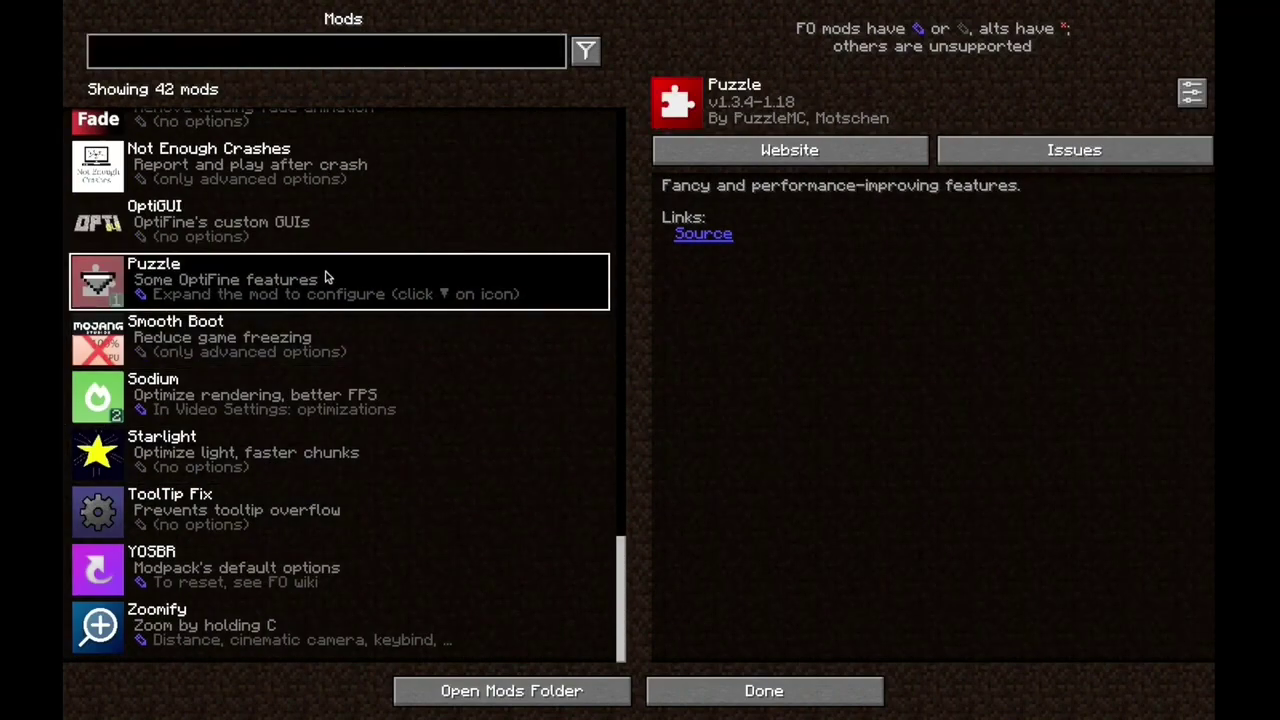
{"action": "scroll", "coordinate": [323, 277], "scroll_direction": "up", "scroll_amount": 1}
{"action": "left_click", "coordinate": [325, 274]}
- View LambDynamicLights, Starlight, Capes and AdvancementInfo details, then close and reopen the Mods list
{"action": "scroll", "coordinate": [325, 277], "scroll_direction": "up", "scroll_amount": 3}
{"action": "scroll", "coordinate": [325, 277], "scroll_direction": "up", "scroll_amount": 5}
{"action": "left_click", "coordinate": [323, 280]}
{"action": "scroll", "coordinate": [314, 306], "scroll_direction": "up", "scroll_amount": 2}
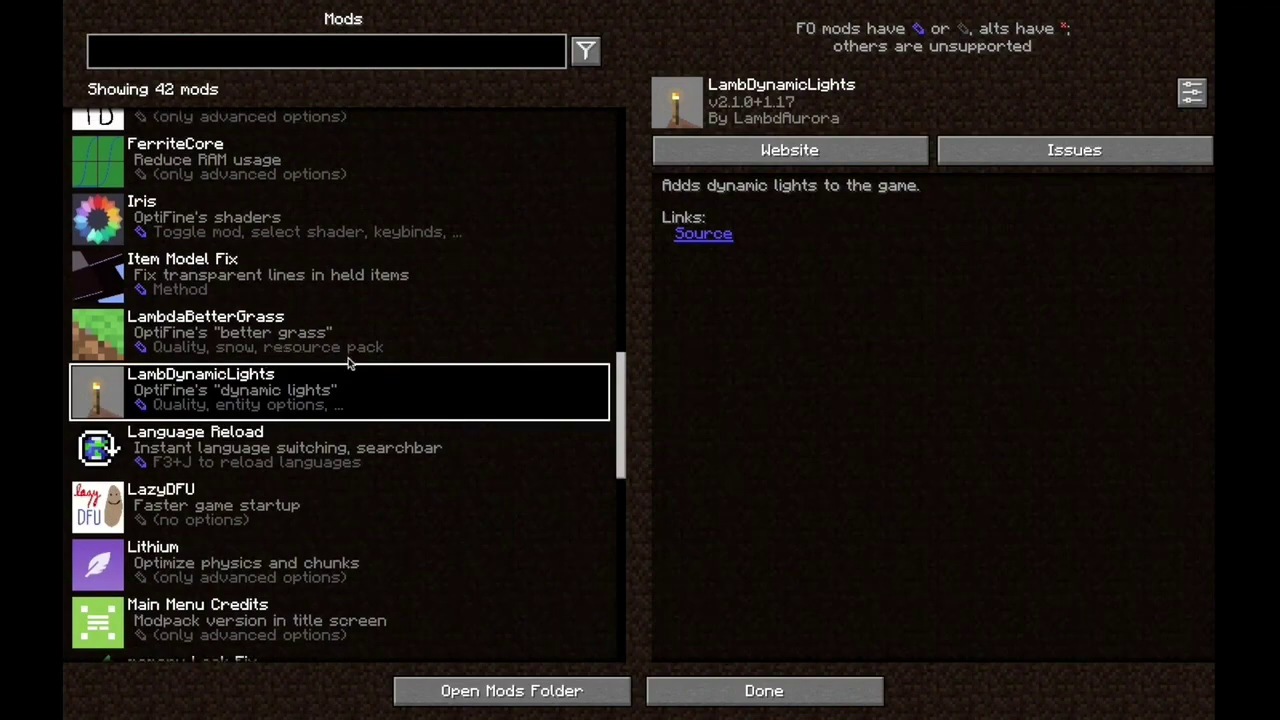
{"action": "scroll", "coordinate": [342, 362], "scroll_direction": "down", "scroll_amount": 8}
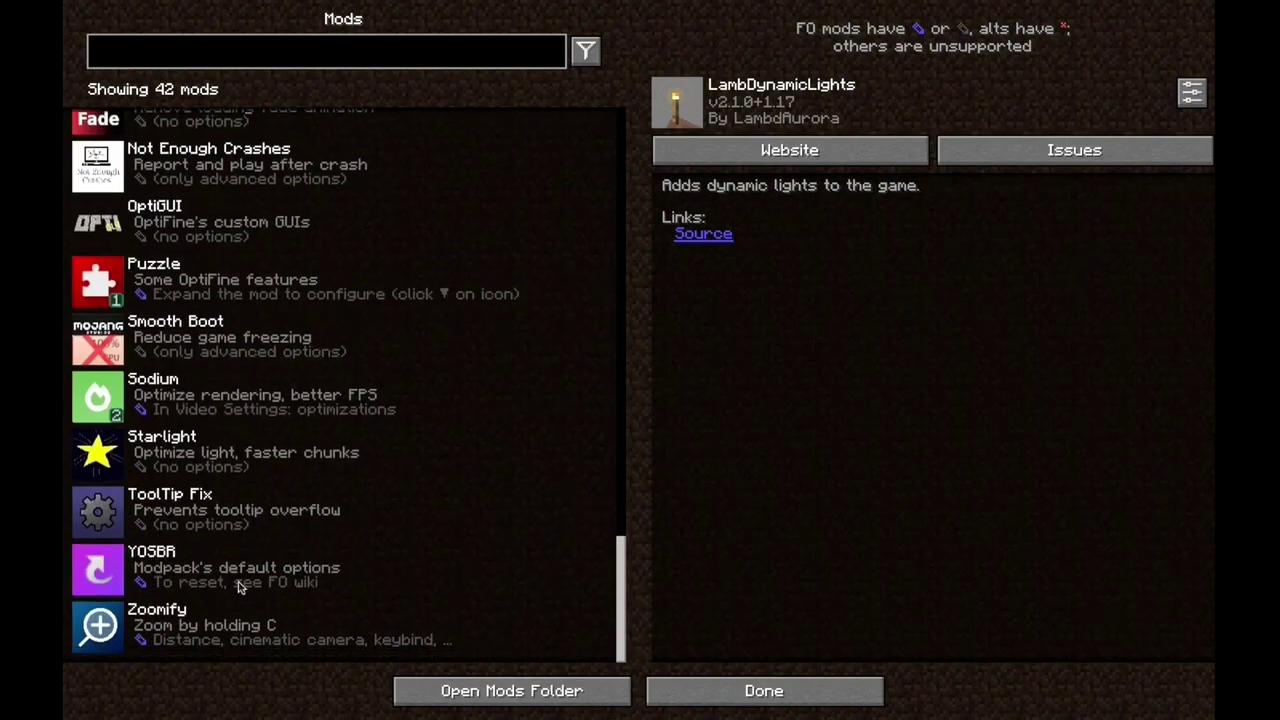
{"action": "left_click", "coordinate": [263, 449]}
{"action": "scroll", "coordinate": [263, 449], "scroll_direction": "up", "scroll_amount": 10}
{"action": "scroll", "coordinate": [263, 449], "scroll_direction": "up", "scroll_amount": 5}
{"action": "left_click", "coordinate": [263, 449]}
{"action": "left_click", "coordinate": [190, 127]}
{"action": "key", "text": "Escape"}
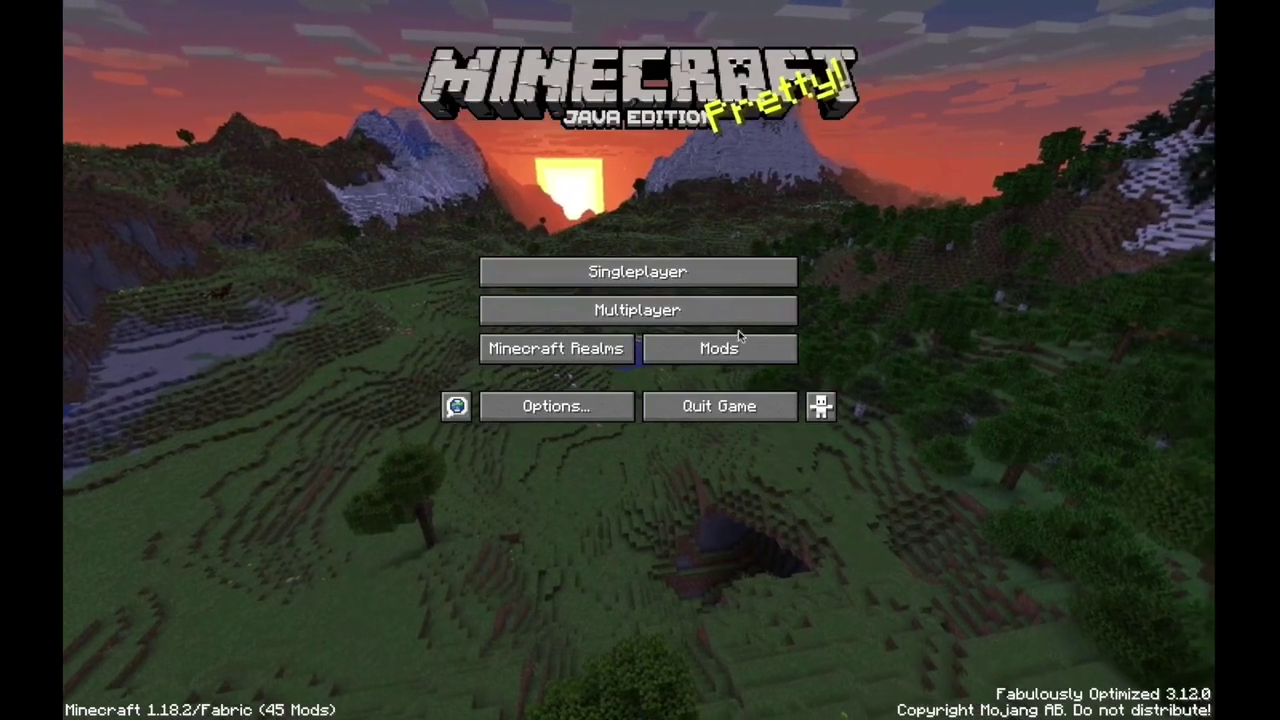
{"action": "left_click", "coordinate": [743, 343]}
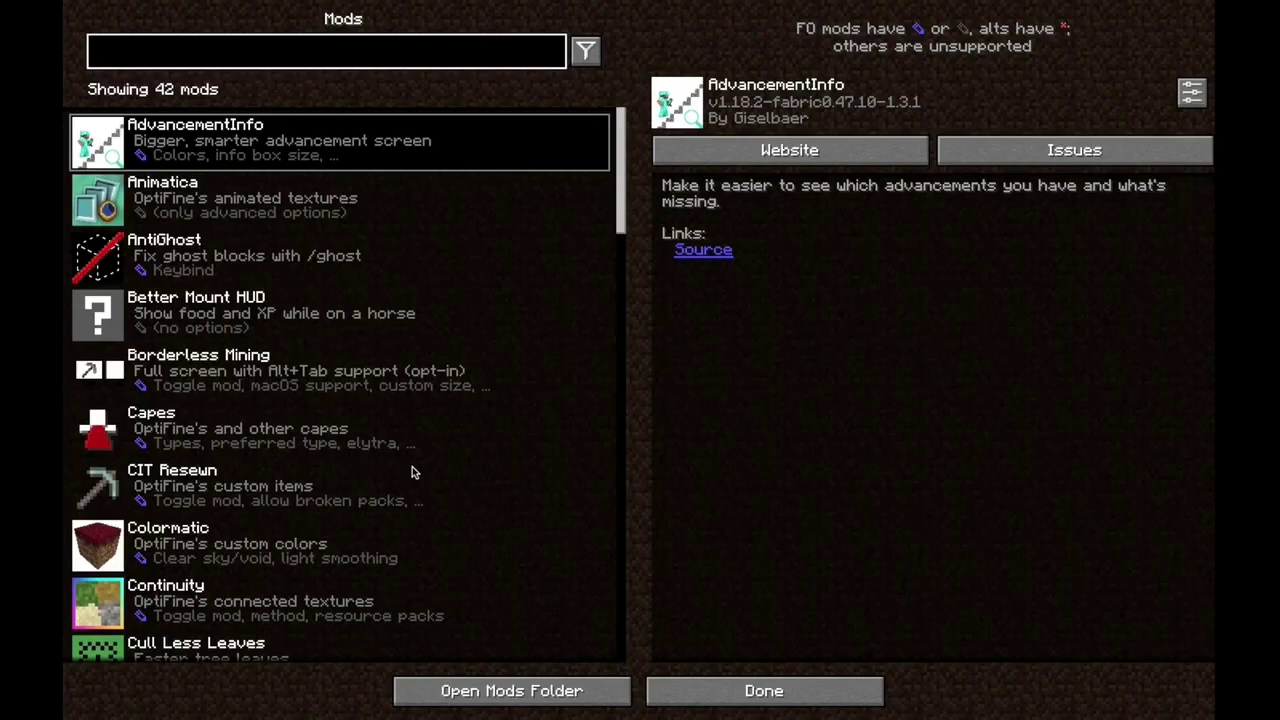
- Close the mod list, toggle third-person front view and back, then walk down the lobby path
{"action": "key", "text": "Escape"}
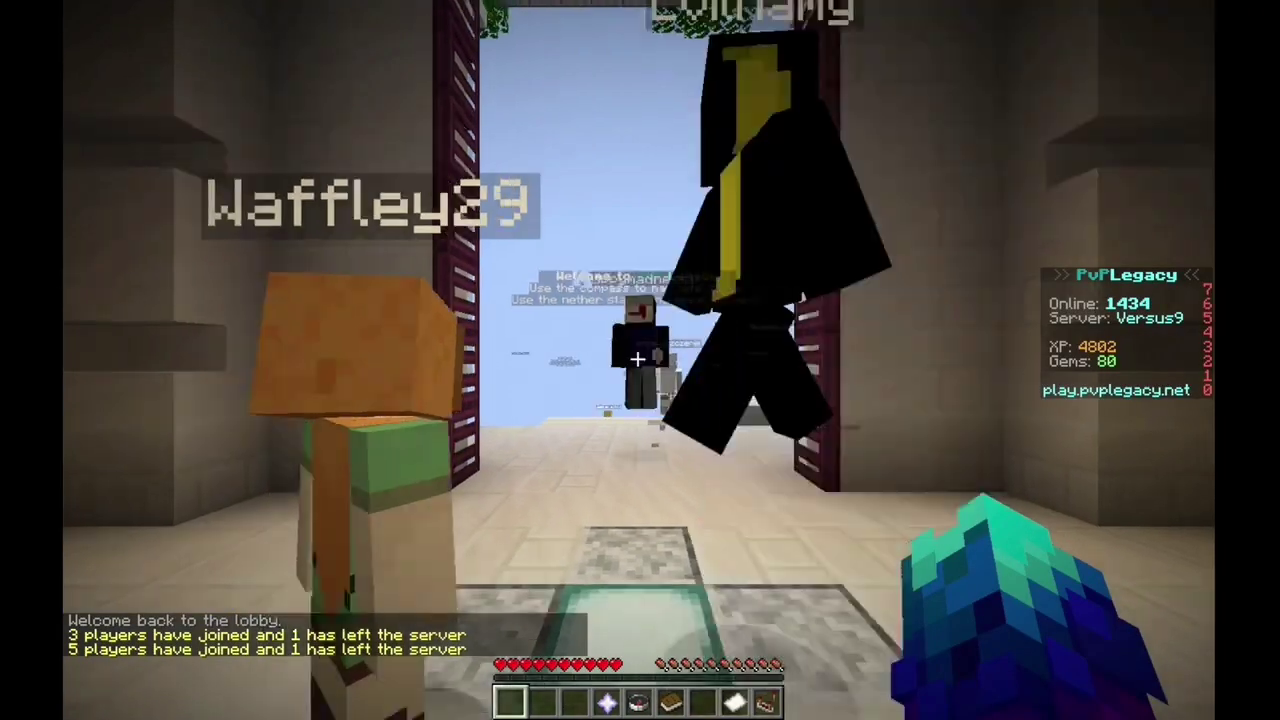
{"action": "key", "text": "F5"}
{"action": "key", "text": "F5"}
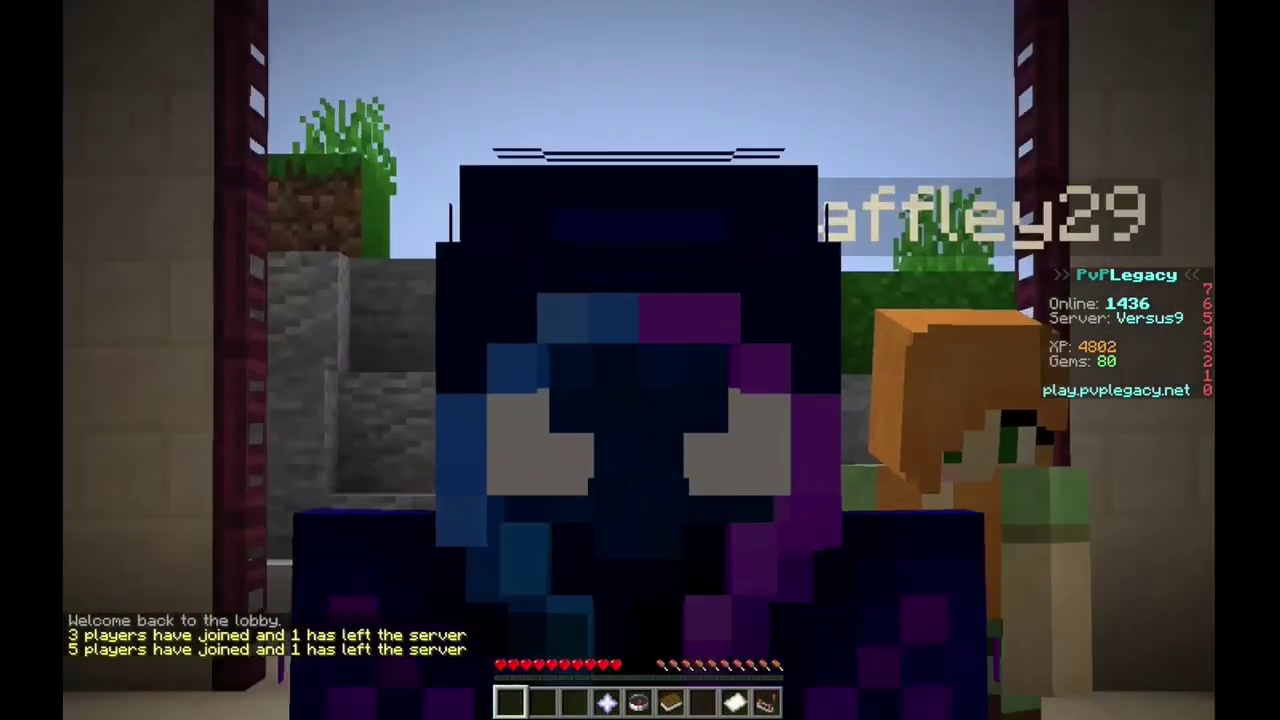
{"action": "key", "text": "F5"}
{"action": "key", "text": "F5"}
{"action": "key", "text": "F5"}
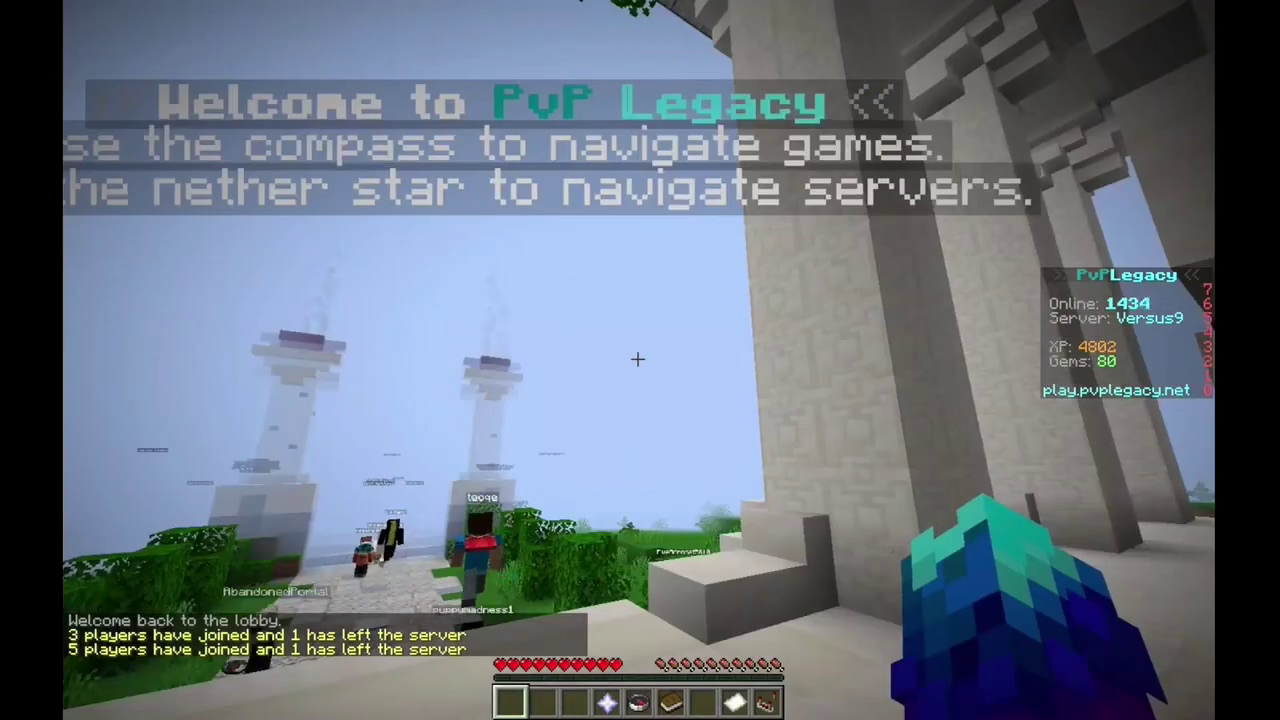
{"action": "key", "text": "w"}
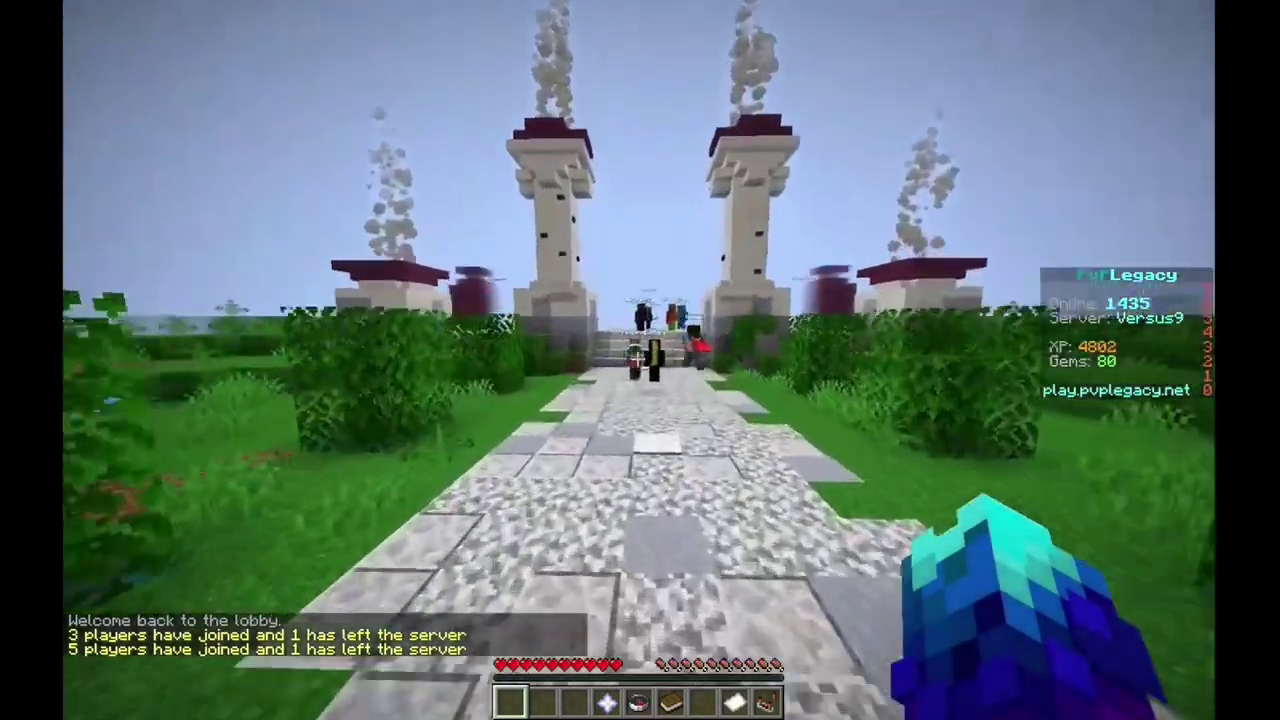